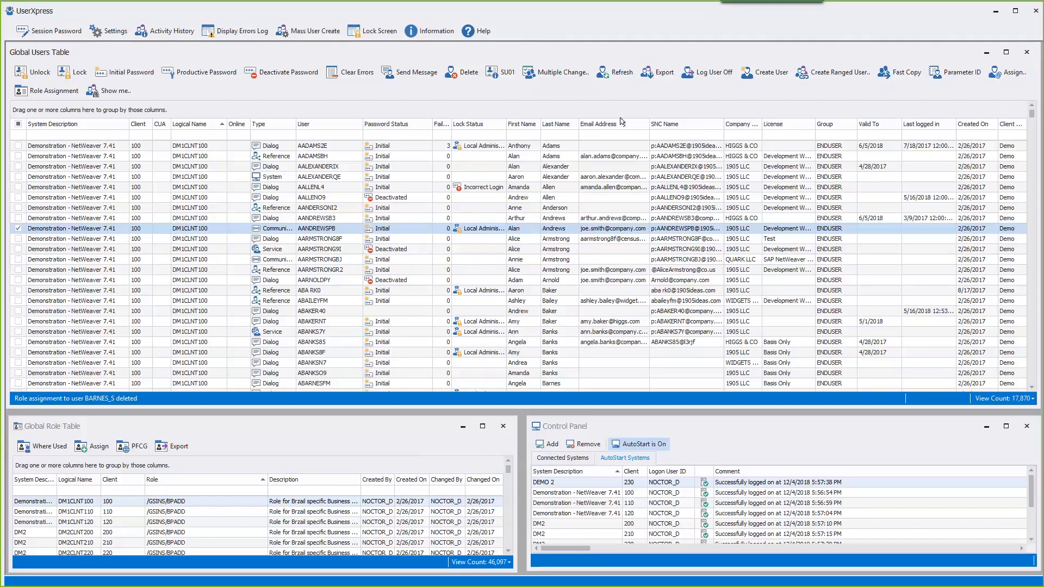
# - Filter users to the template user ID and select its client 100–210 accounts for Fast Copy
pyautogui.click(332, 135)
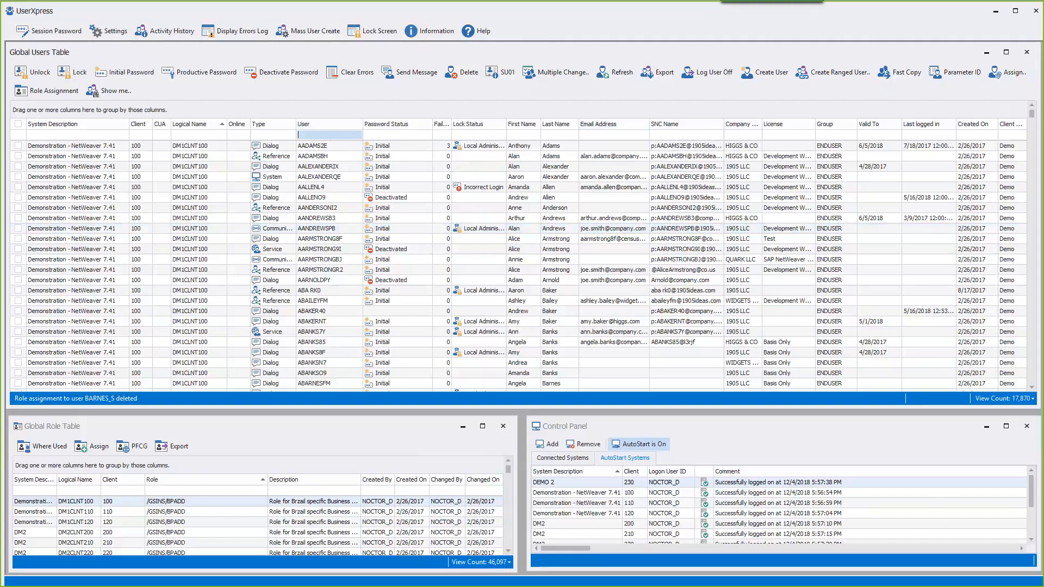
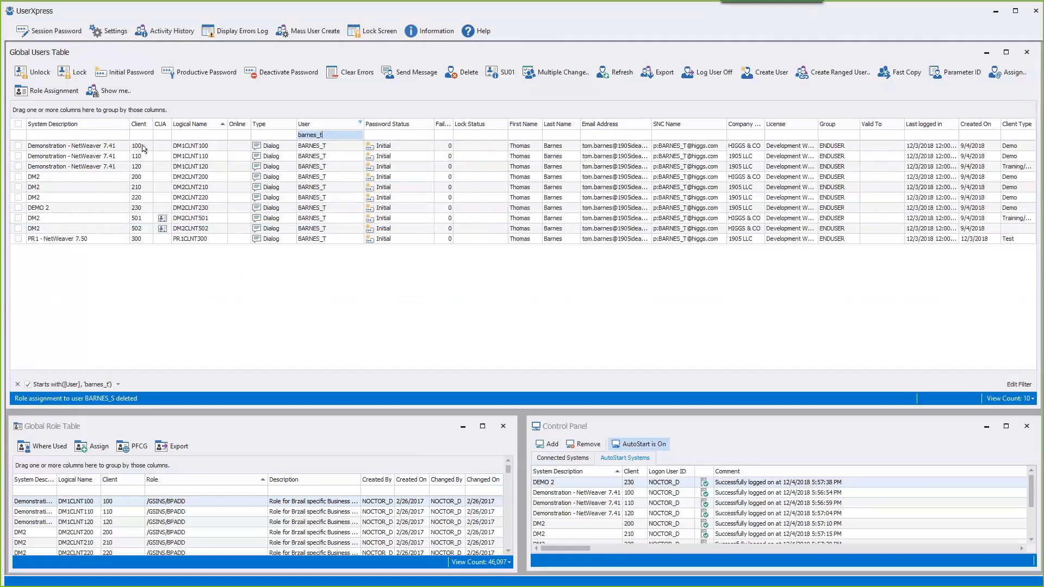
pyautogui.click(145, 149)
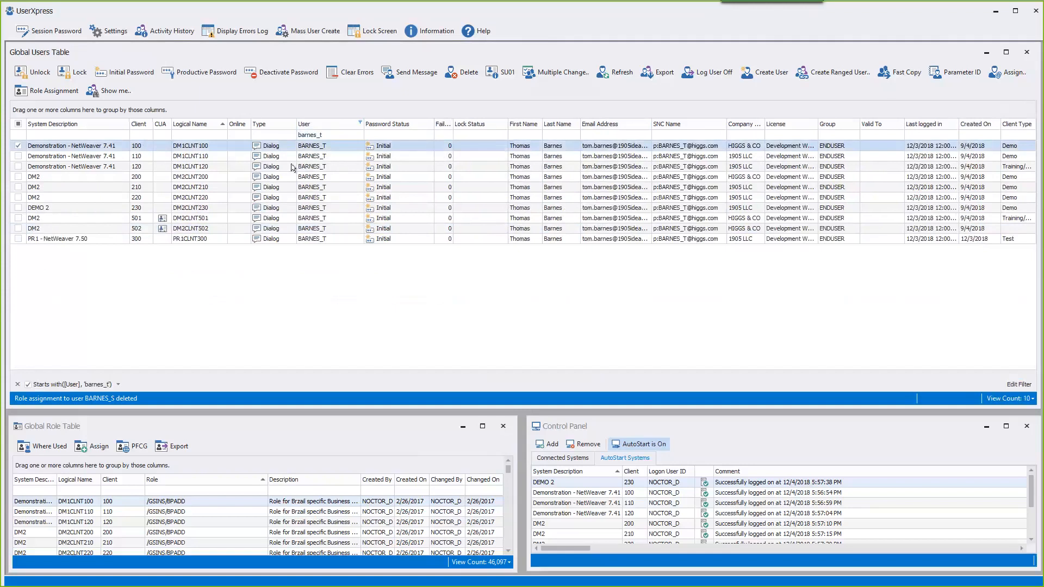
pyautogui.keyDown('shift'); pyautogui.click(320, 180); pyautogui.keyUp('shift')
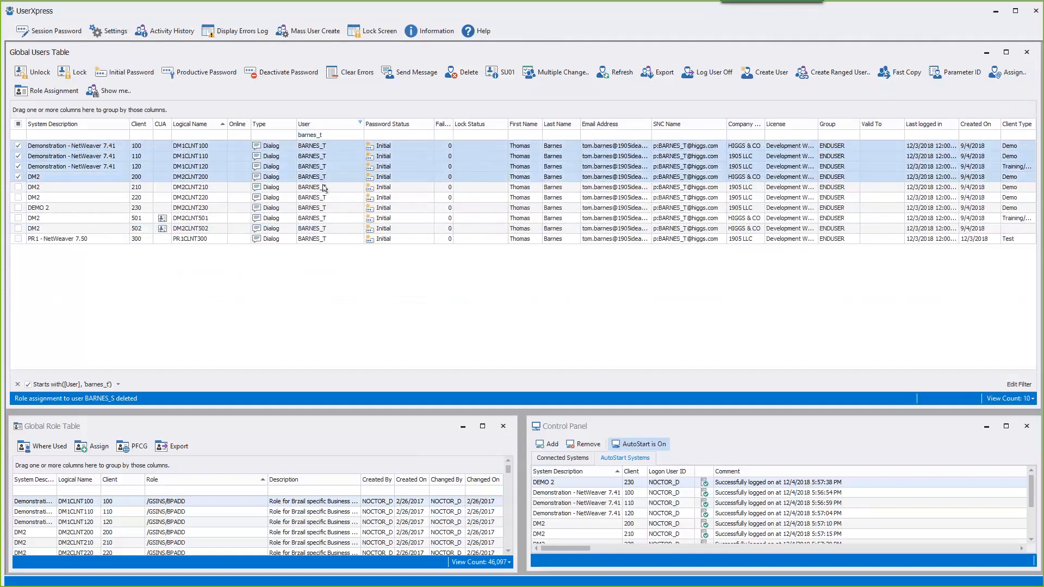
pyautogui.keyDown('shift'); pyautogui.click(326, 188); pyautogui.keyUp('shift')
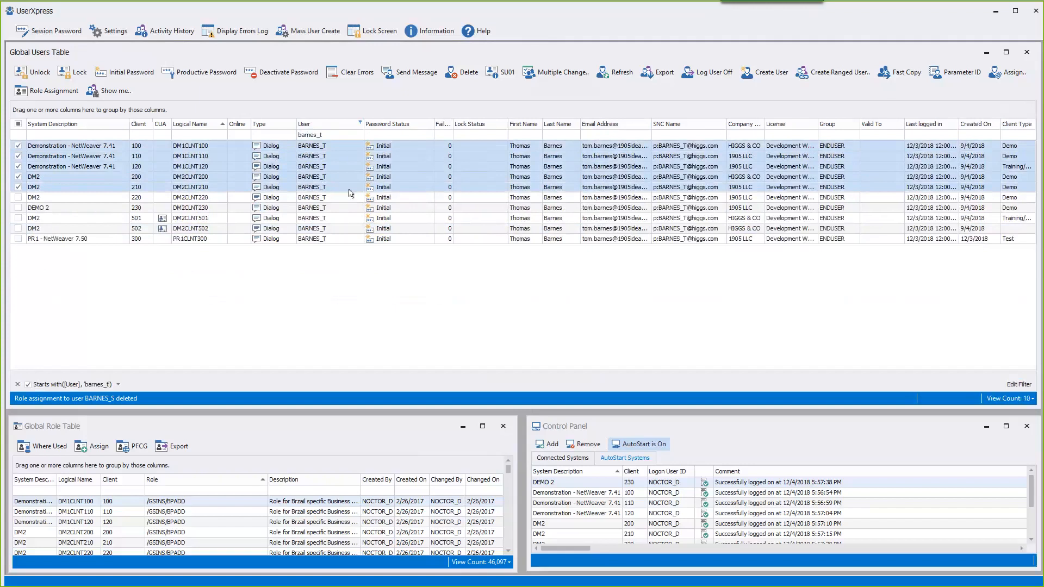
pyautogui.click(907, 74)
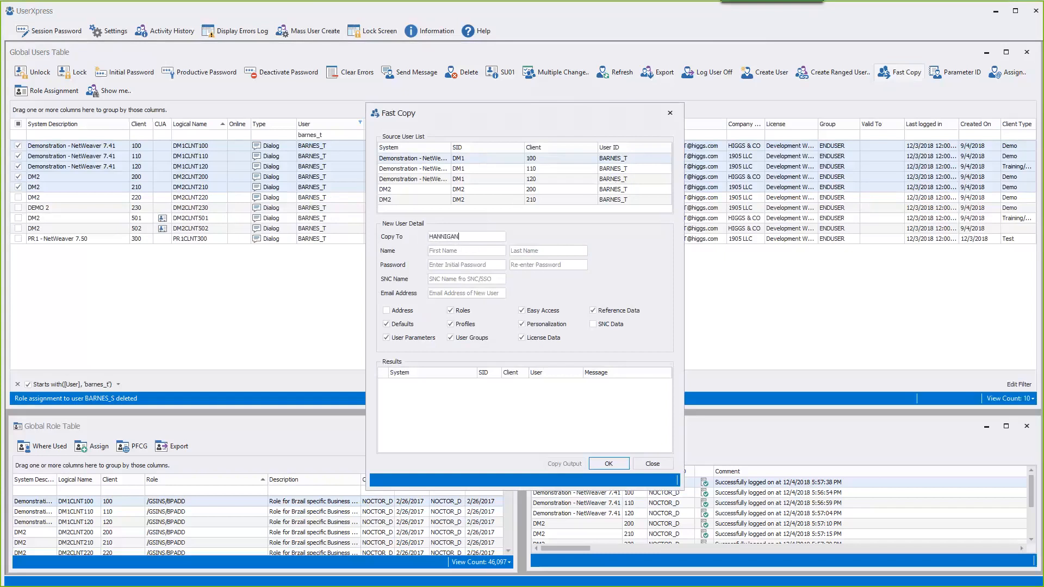
# - Fast-copy the template to the new user ID with the person's first name, last name and password
pyautogui.press('Tab')
pyautogui.press('Tab')
pyautogui.hotkey('shift', 'Tab')
pyautogui.press('BackSpace')
pyautogui.write('drew')
pyautogui.press('Tab')
pyautogui.press('Tab')
pyautogui.write('••••••')
pyautogui.press('Tab')
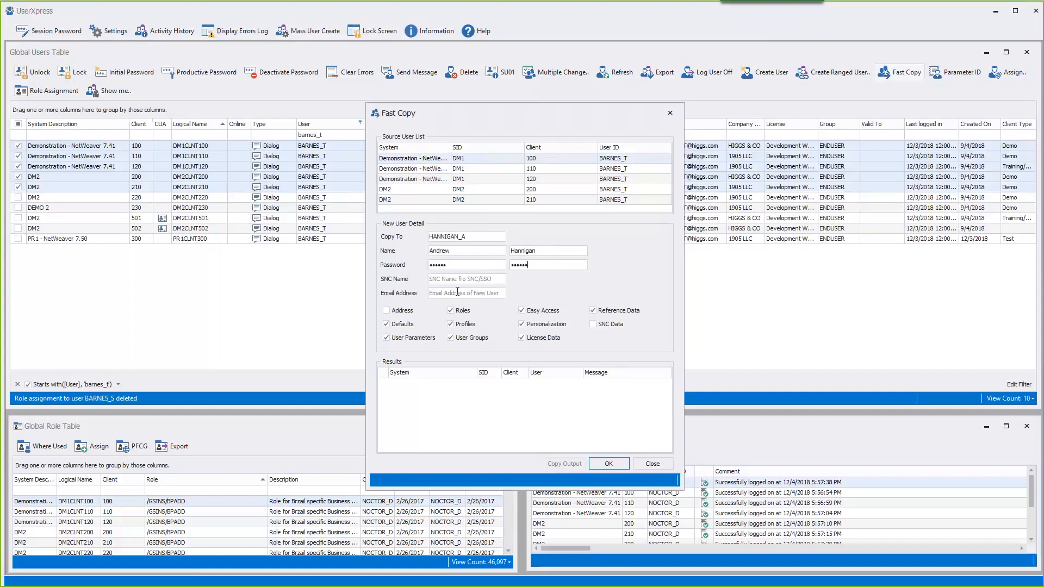
pyautogui.click(611, 464)
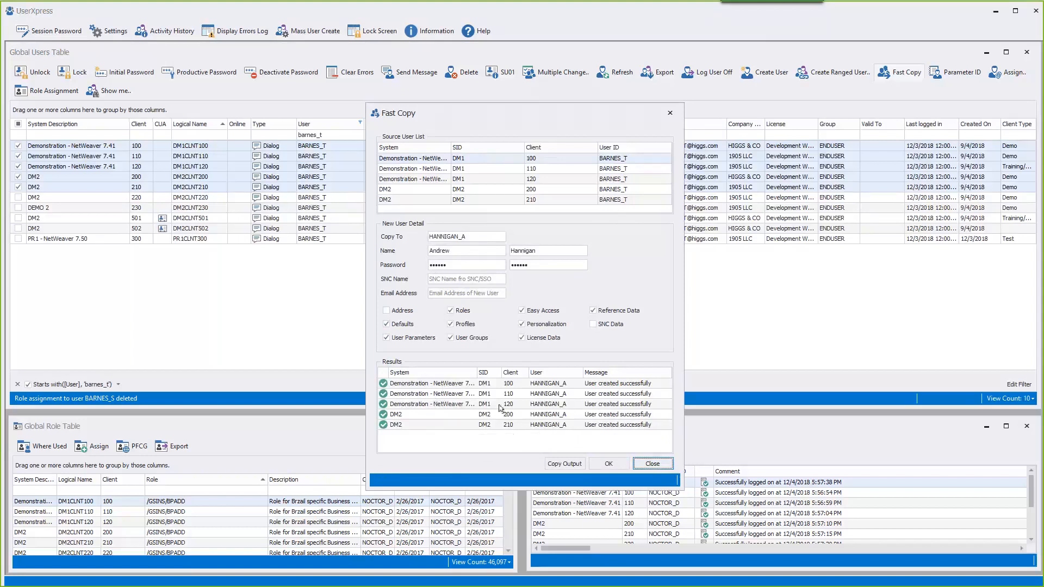
pyautogui.click(635, 463)
# - Filter the list to the new user ID and open its client 110 account in SAP
pyautogui.click(332, 135)
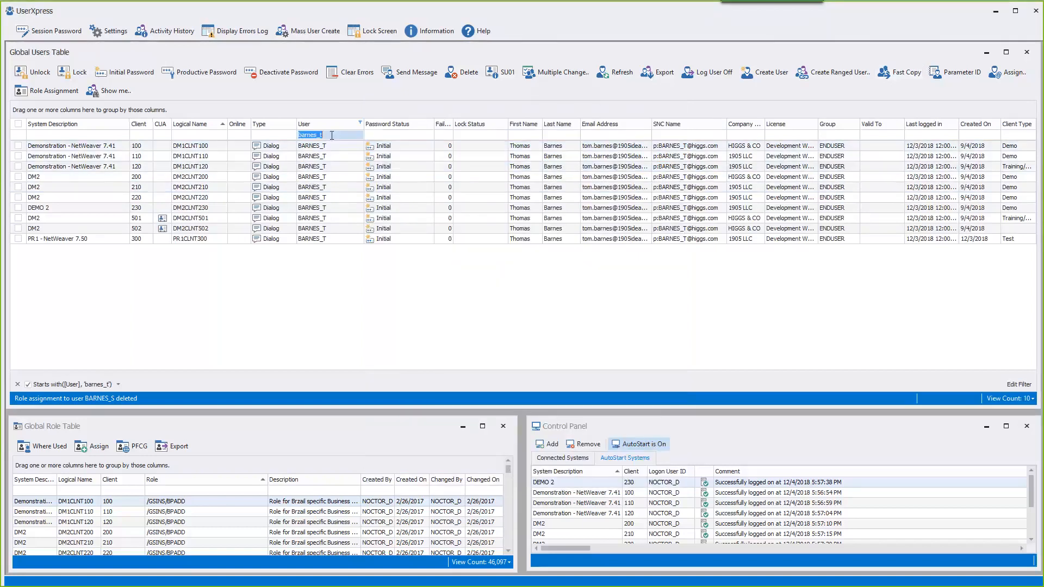
pyautogui.write('hann')
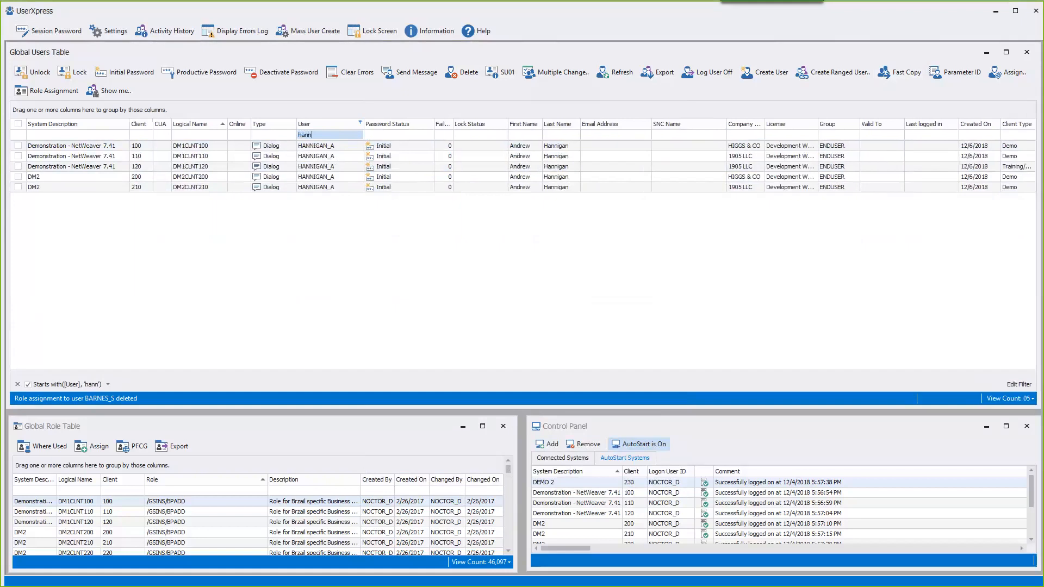
pyautogui.click(321, 157)
pyautogui.doubleClick(321, 158)
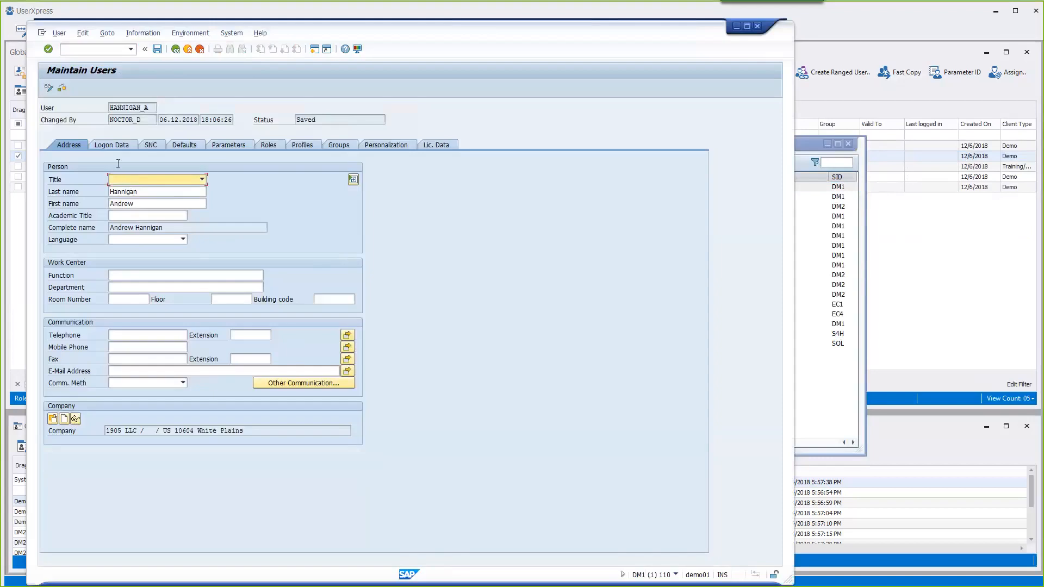
# - Review the Logon Data, SNC, Defaults, Parameters and Roles tabs, then exit SU01
pyautogui.click(114, 145)
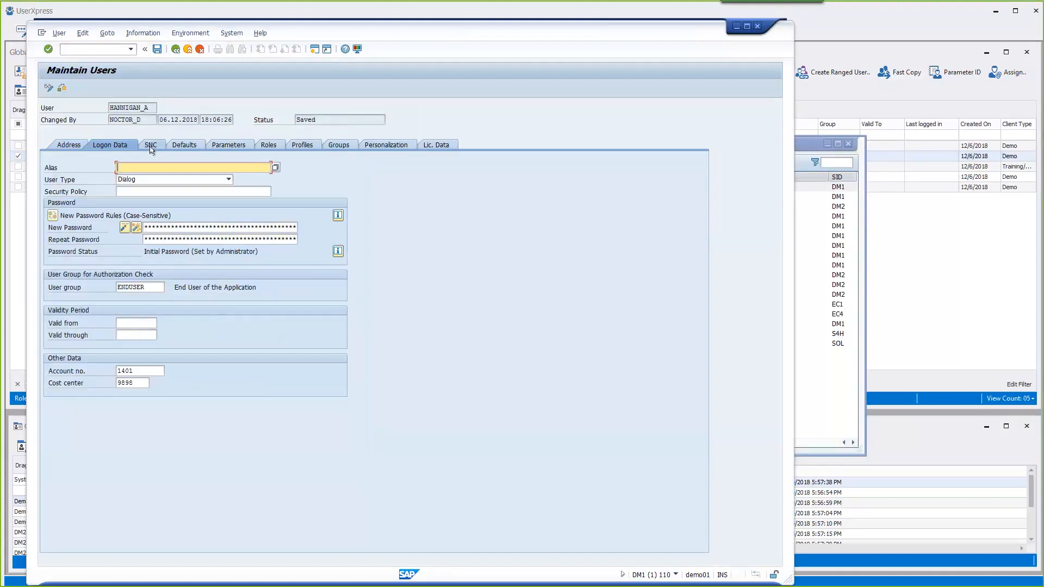
pyautogui.click(153, 145)
pyautogui.click(180, 145)
pyautogui.click(229, 145)
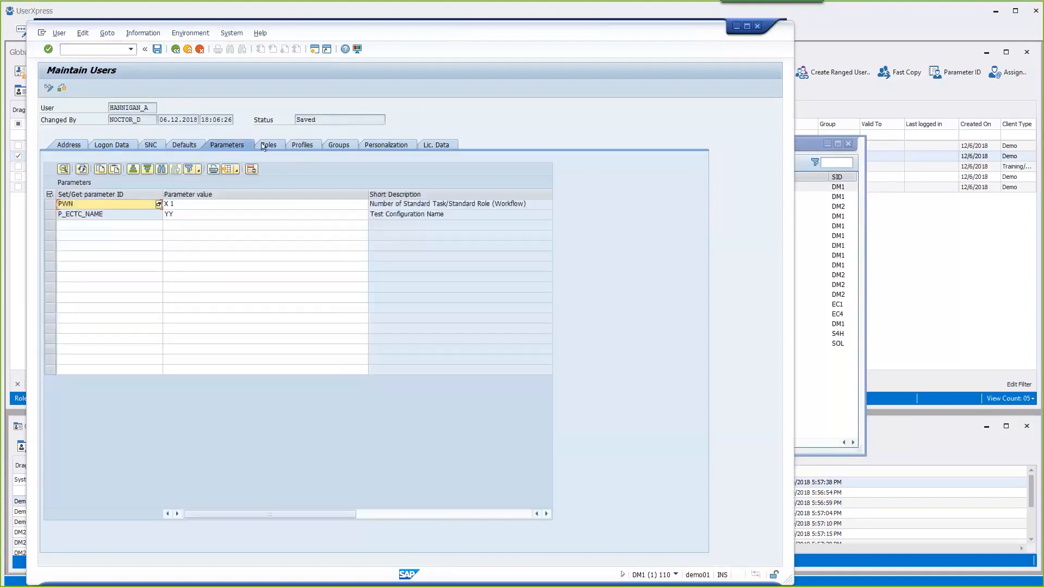
pyautogui.click(268, 145)
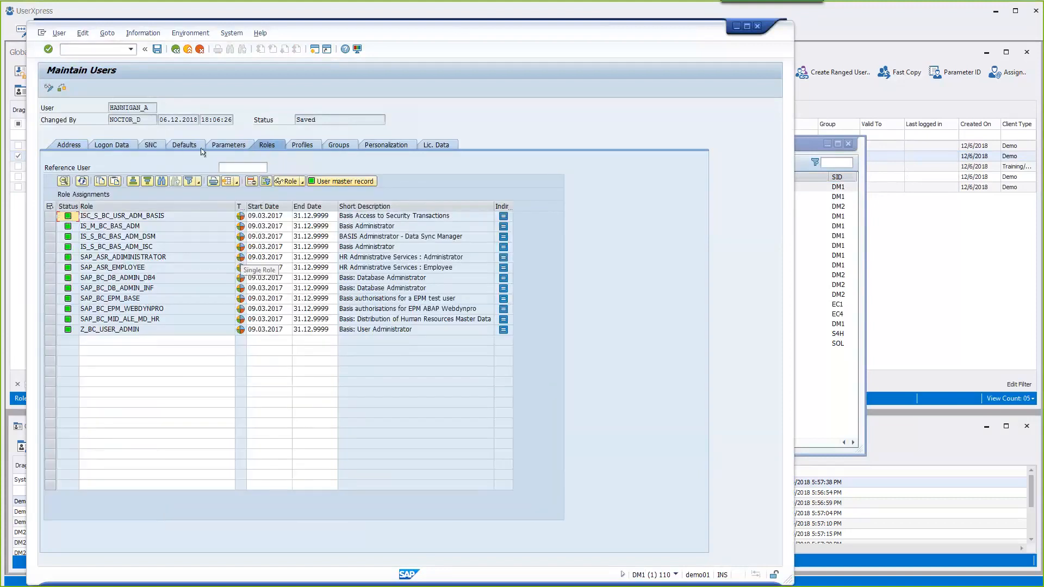
pyautogui.click(187, 50)
pyautogui.click(187, 50)
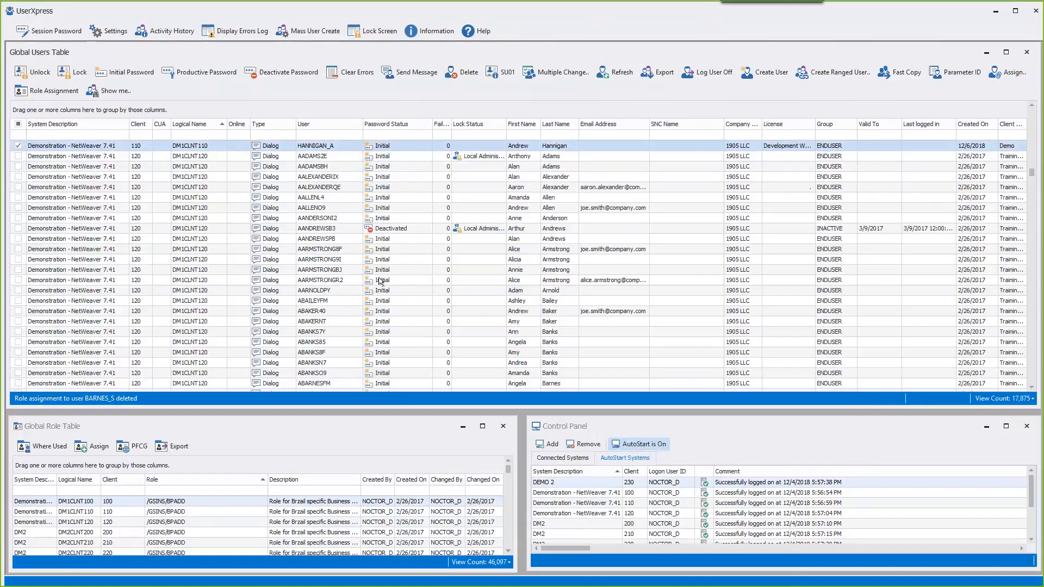
# - Filter the User column by the WEB prefix to confirm no such users exist
pyautogui.click(836, 77)
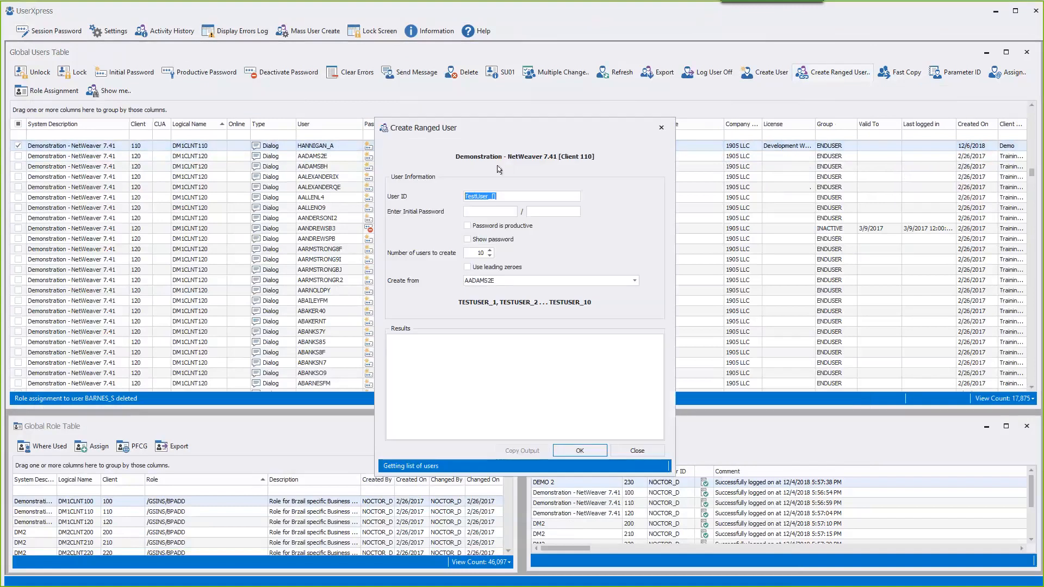
pyautogui.click(637, 451)
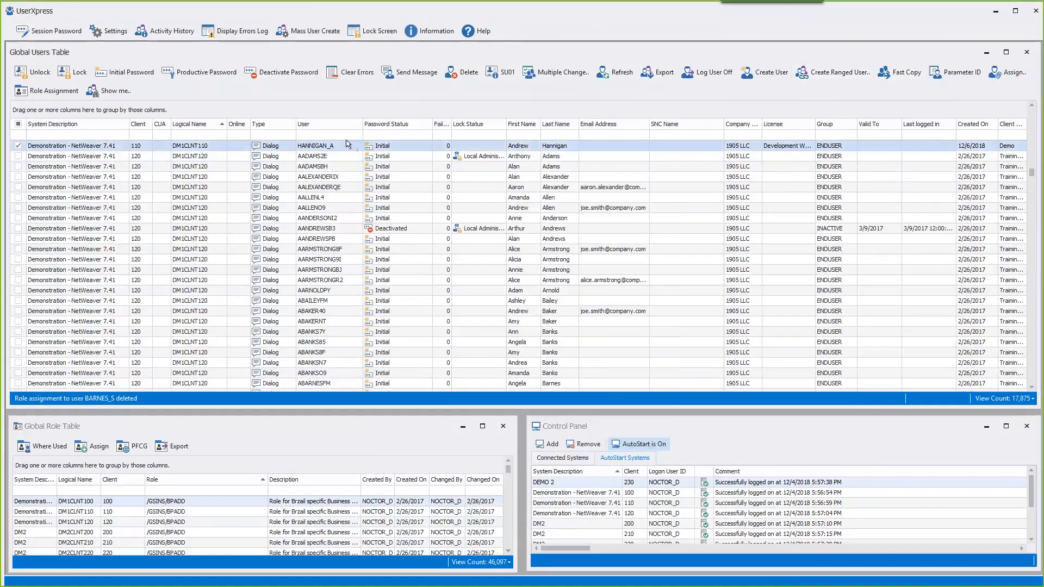
pyautogui.click(347, 134)
pyautogui.write('WB')
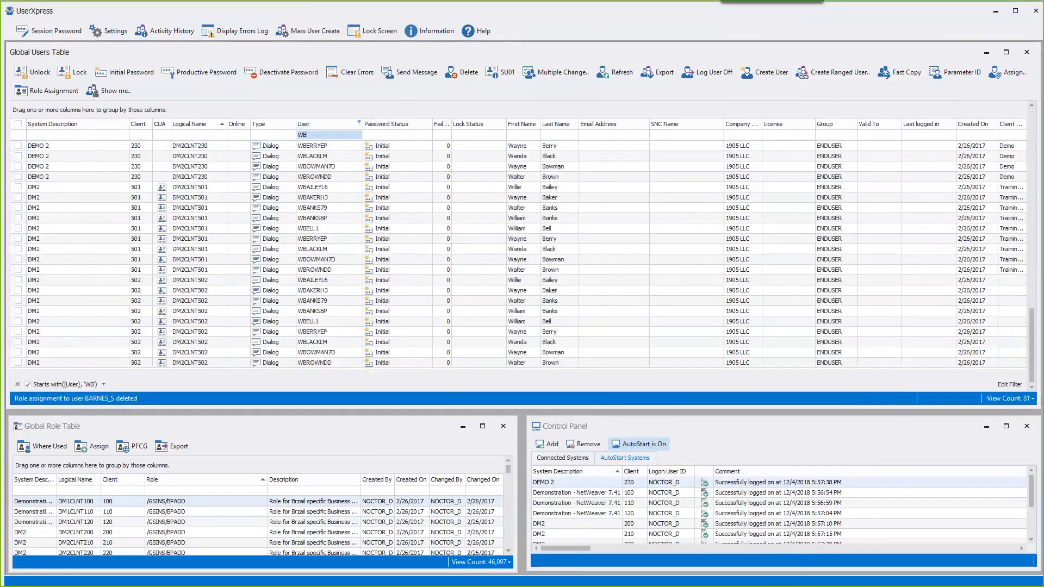
pyautogui.press('BackSpace')
pyautogui.write('E')
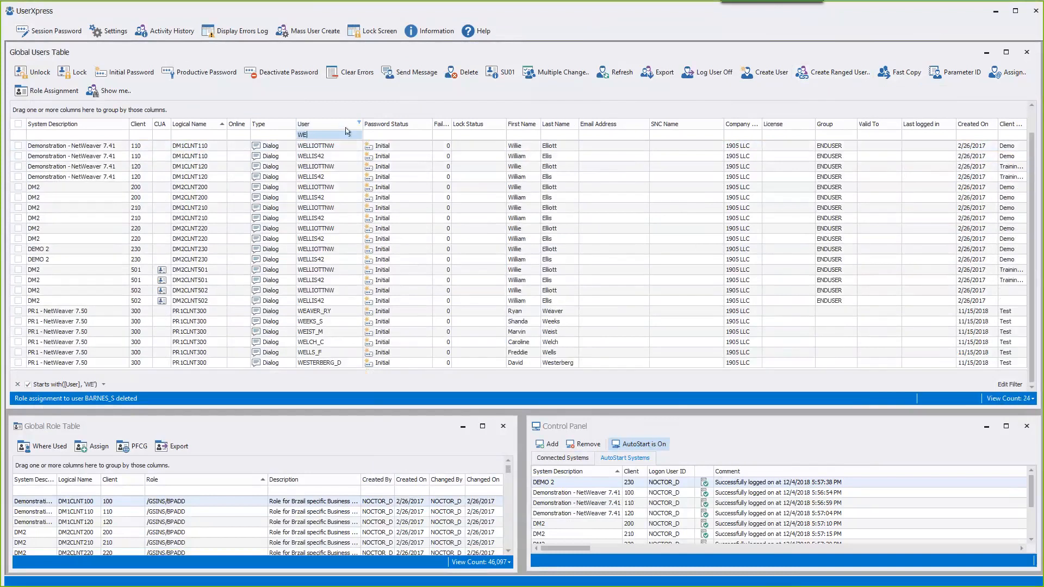
pyautogui.write('B')
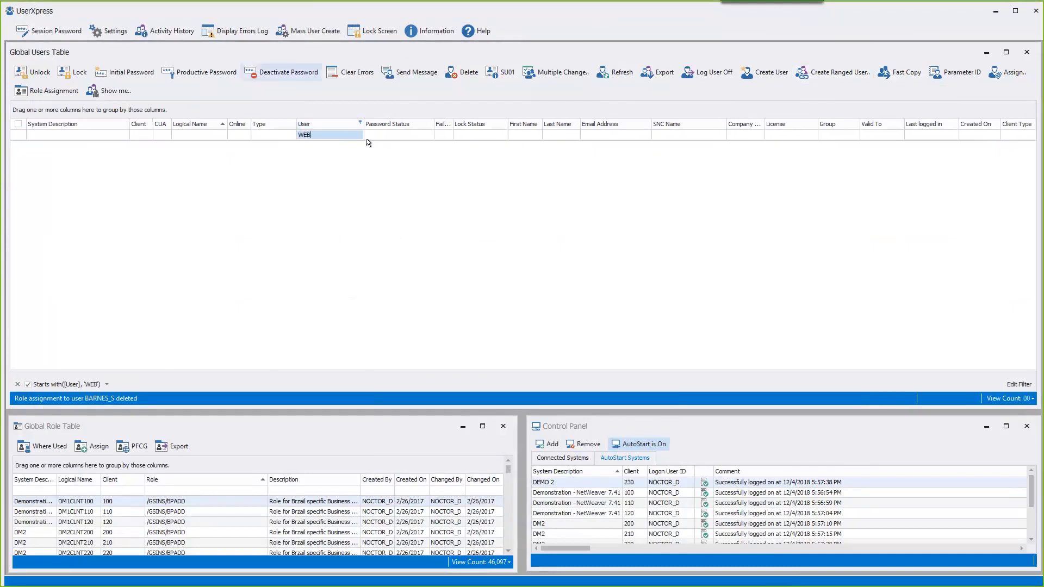
pyautogui.press('BackSpace')
pyautogui.press('BackSpace')
pyautogui.press('BackSpace')
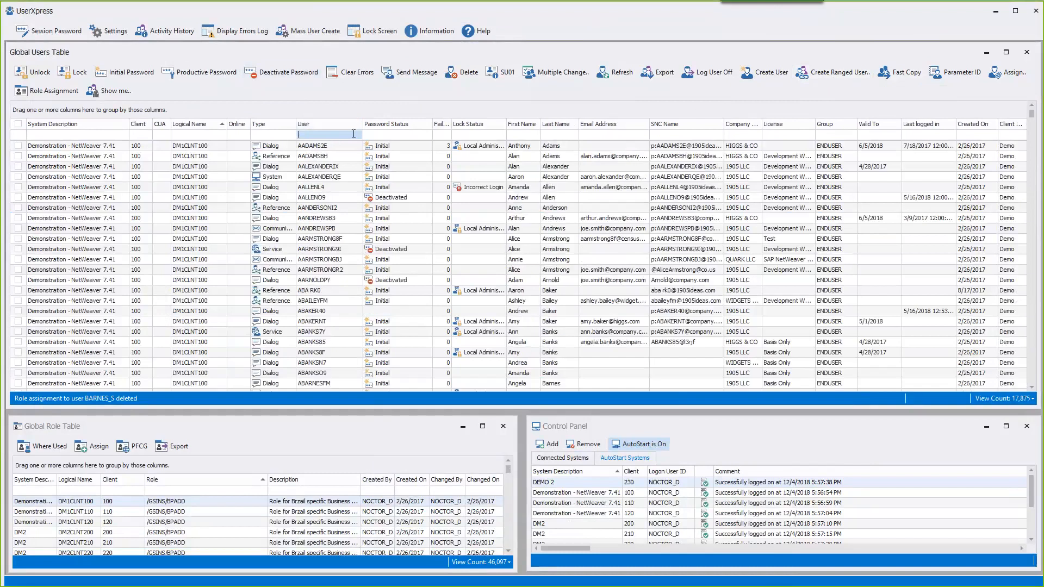
pyautogui.click(255, 241)
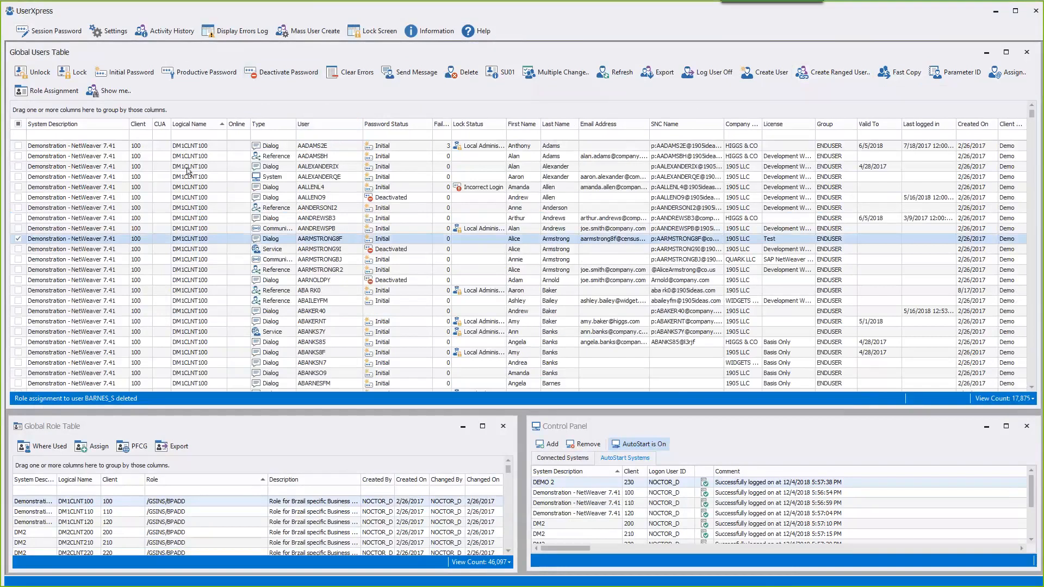
pyautogui.click(200, 146)
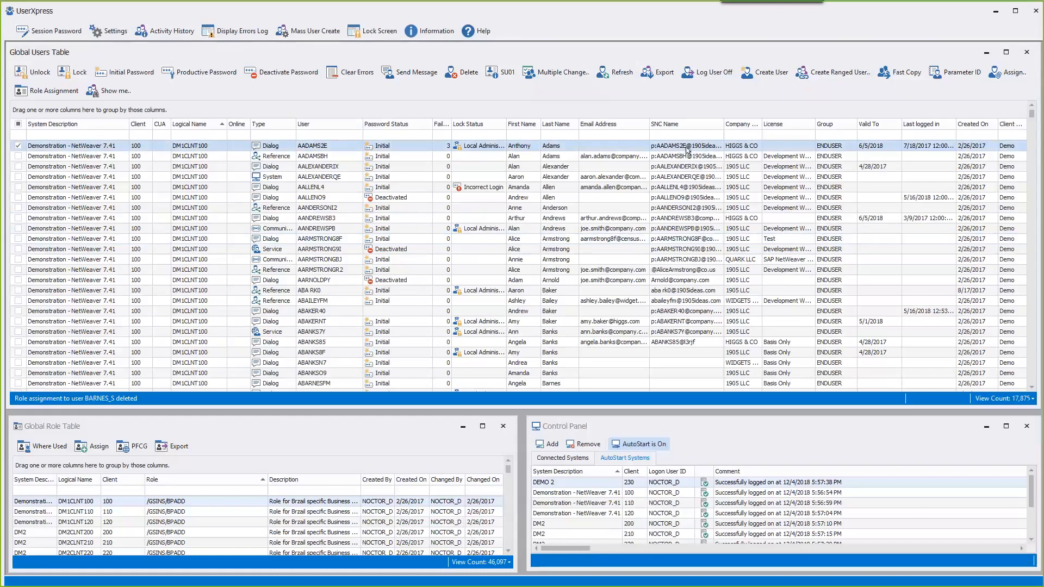
# - Configure ranged users with ID pattern WEB_TST_[], productive passwords and a count of five
pyautogui.click(830, 73)
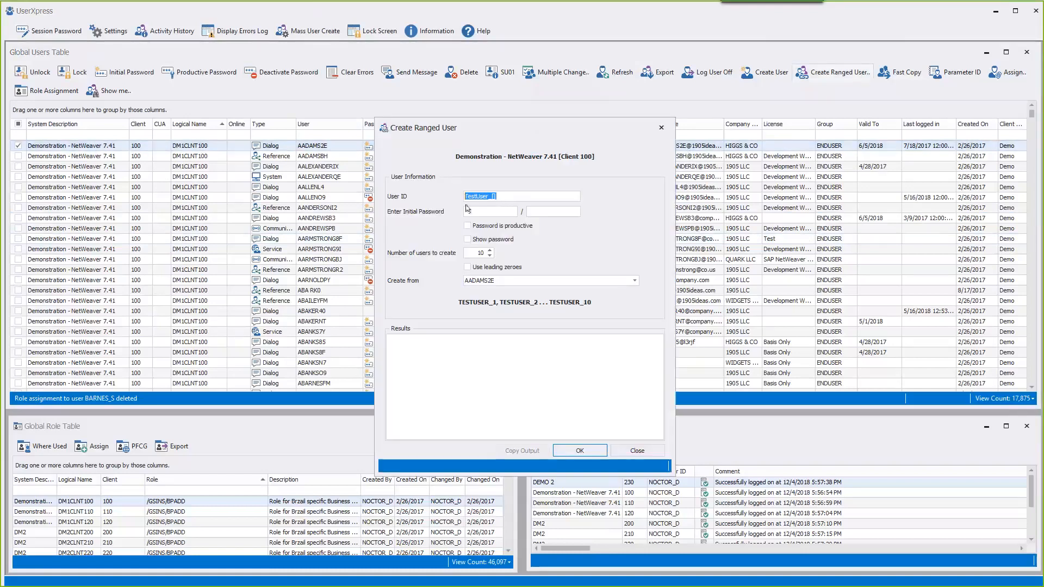
pyautogui.click(509, 199)
pyautogui.moveTo(509, 198); pyautogui.dragTo(449, 196)
pyautogui.write('WEB')
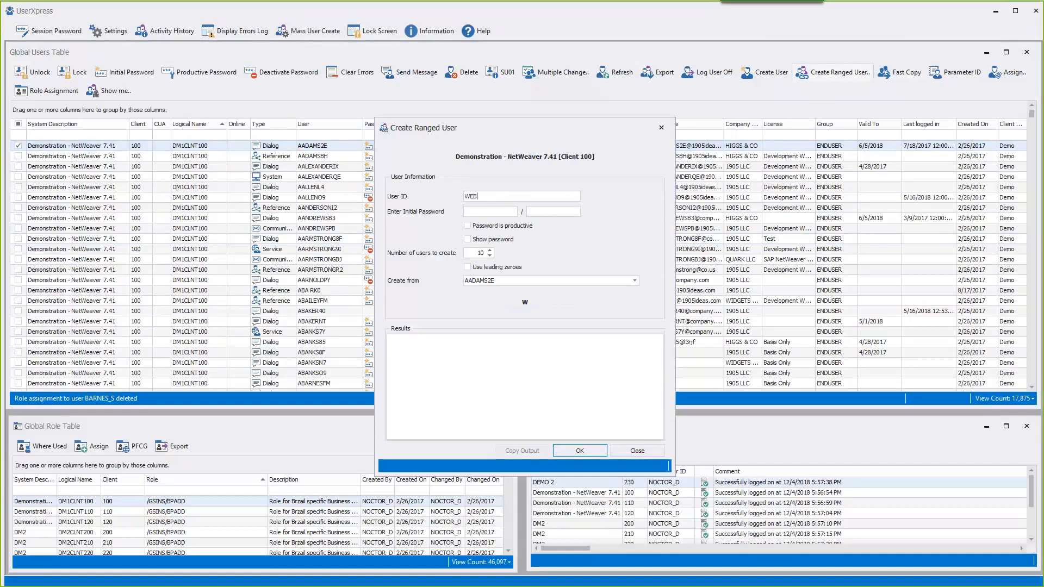
pyautogui.write('_TST_[]')
pyautogui.click(484, 268)
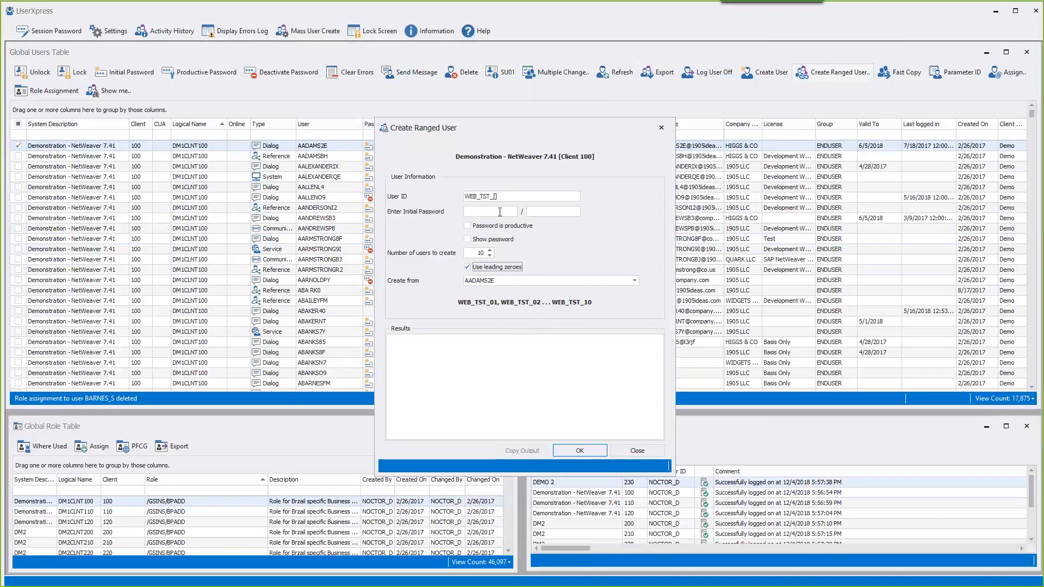
pyautogui.click(495, 196)
pyautogui.click(468, 225)
pyautogui.click(490, 256)
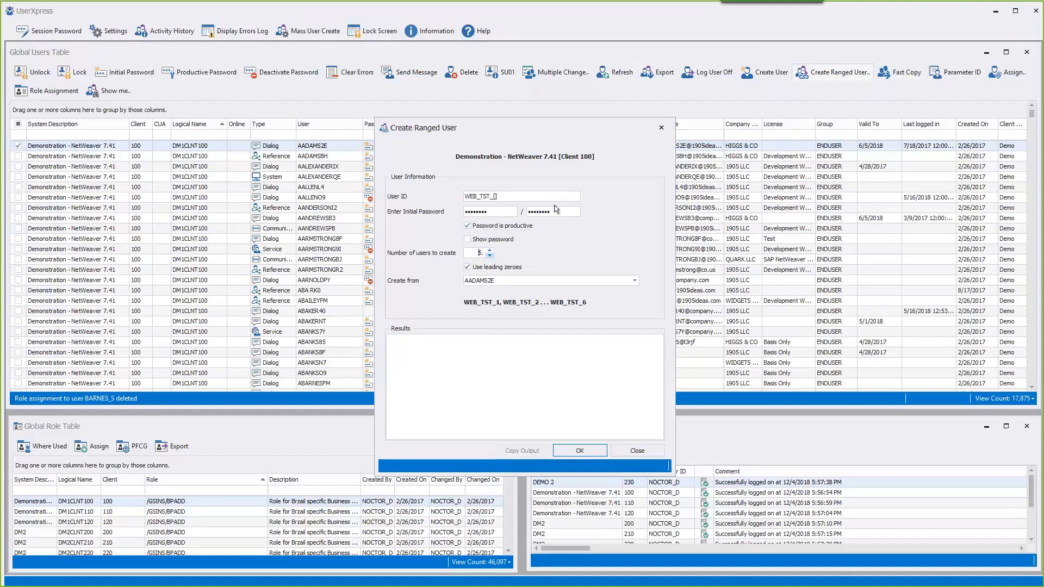
# - Pick the template user, create WEB_TST_1 to WEB_TST_5 on client 100, and filter by 'web'
pyautogui.click(514, 282)
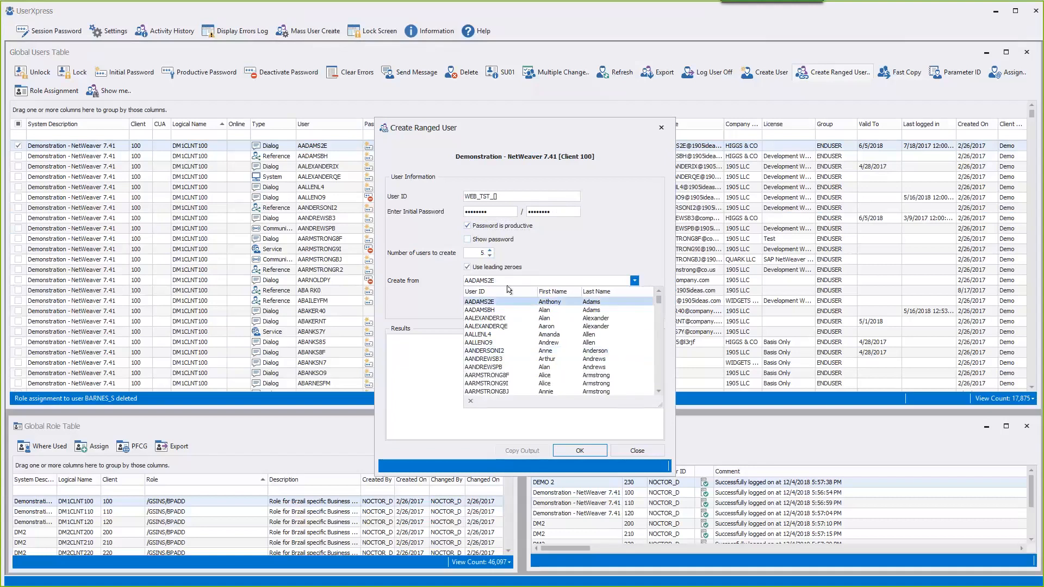
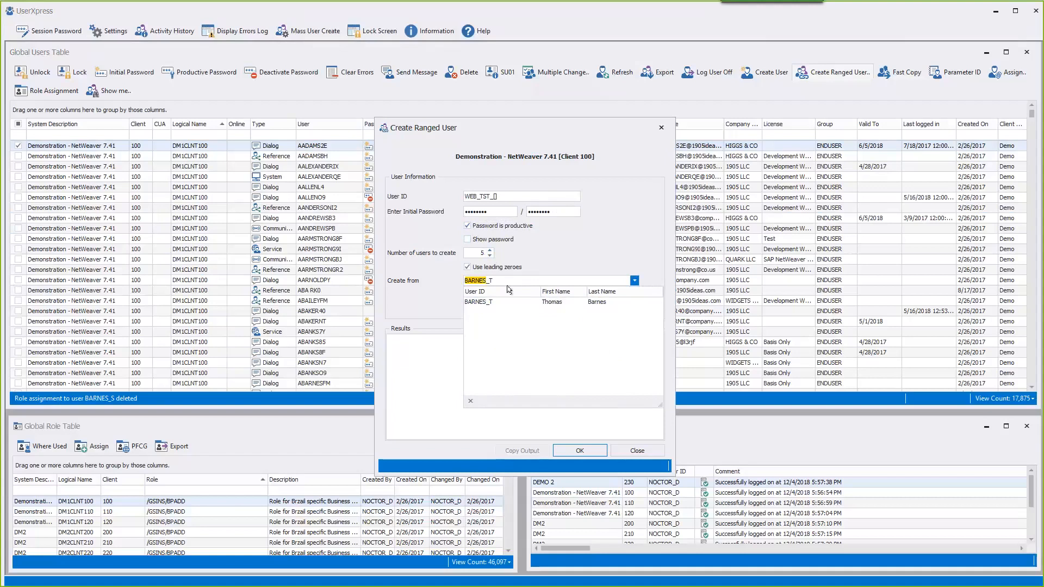
pyautogui.click(496, 302)
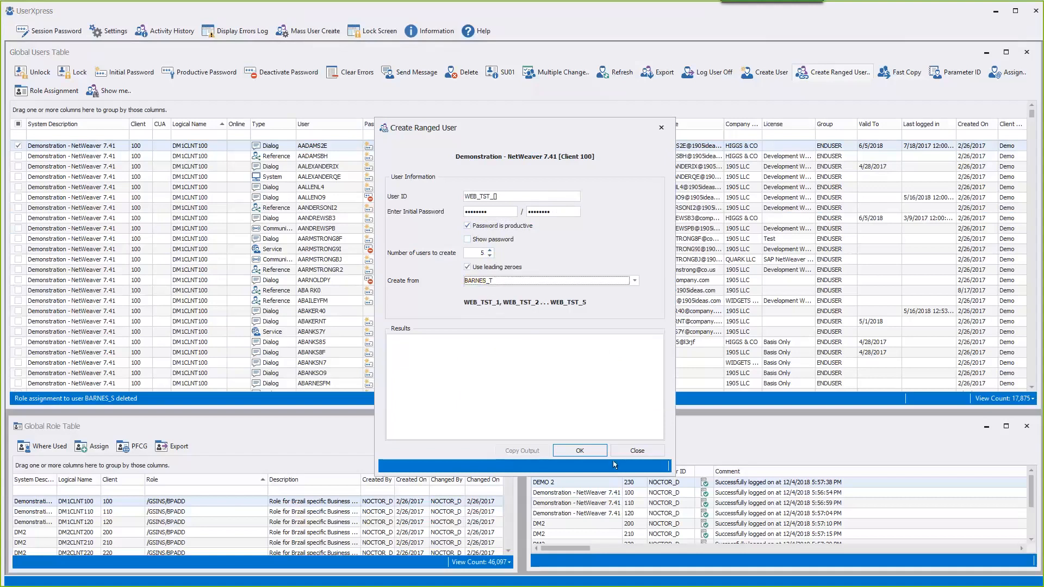
pyautogui.click(591, 452)
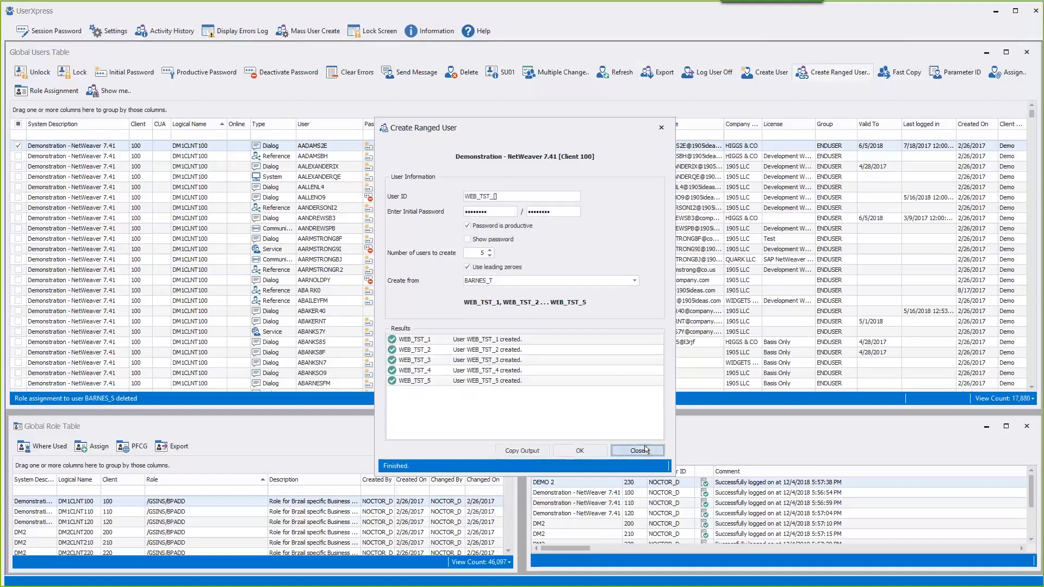
pyautogui.press('Escape')
pyautogui.click(322, 136)
pyautogui.write('w')
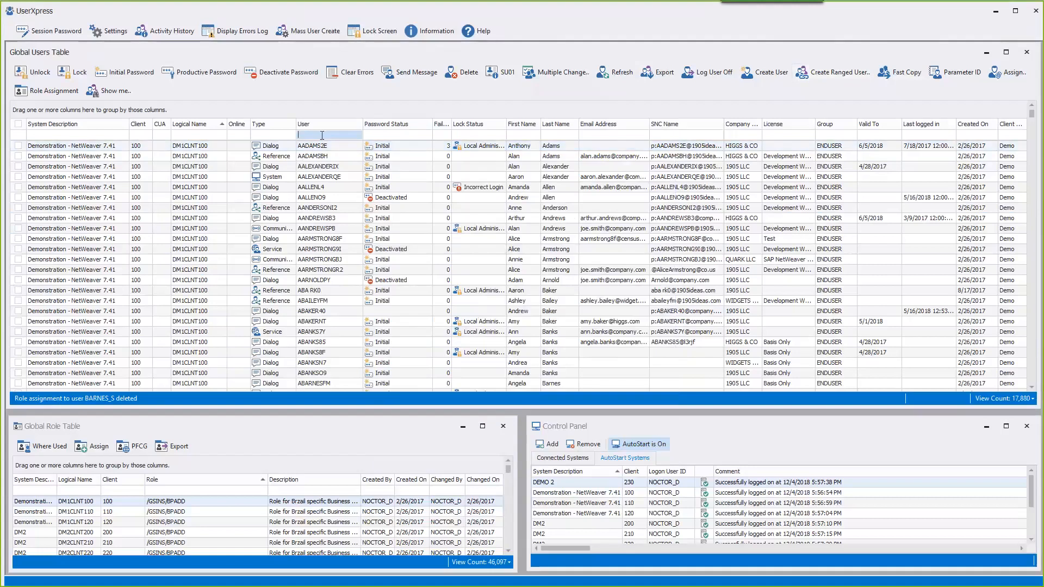
pyautogui.write('eb_')
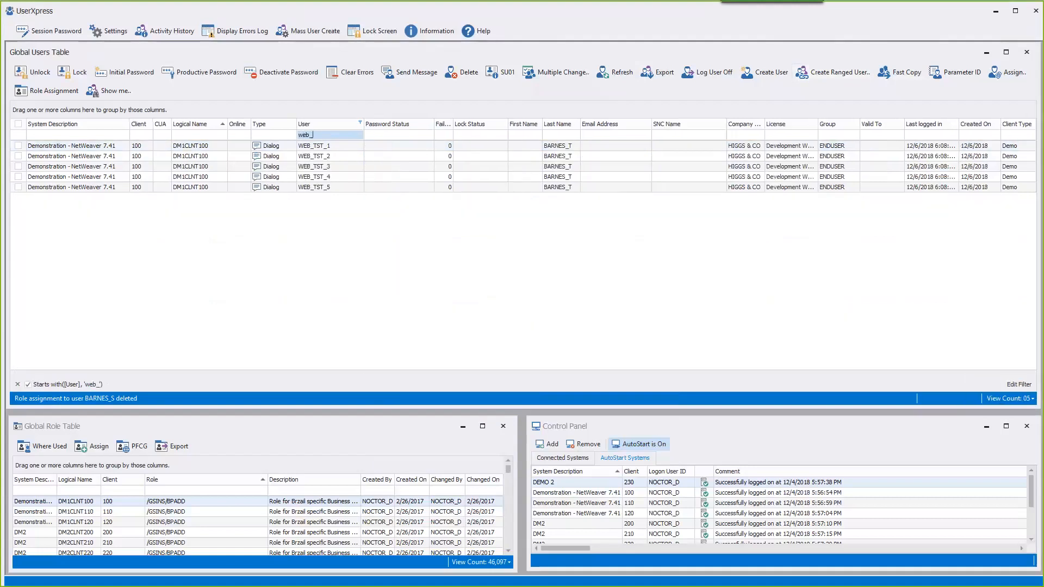
# - Open WEB_TST_3 in SAP user maintenance and view its Logon Data
pyautogui.click(328, 167)
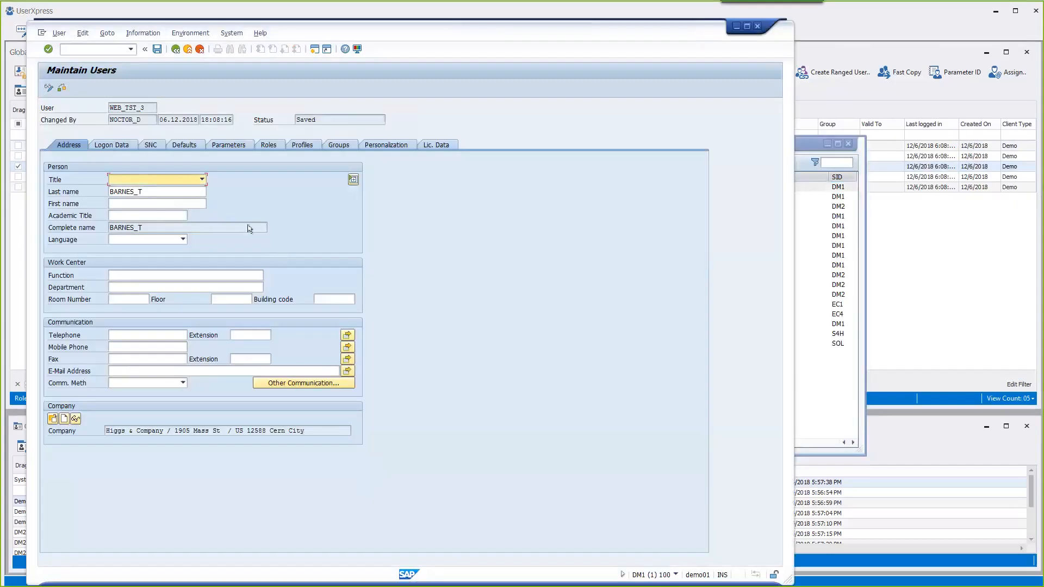
pyautogui.click(110, 146)
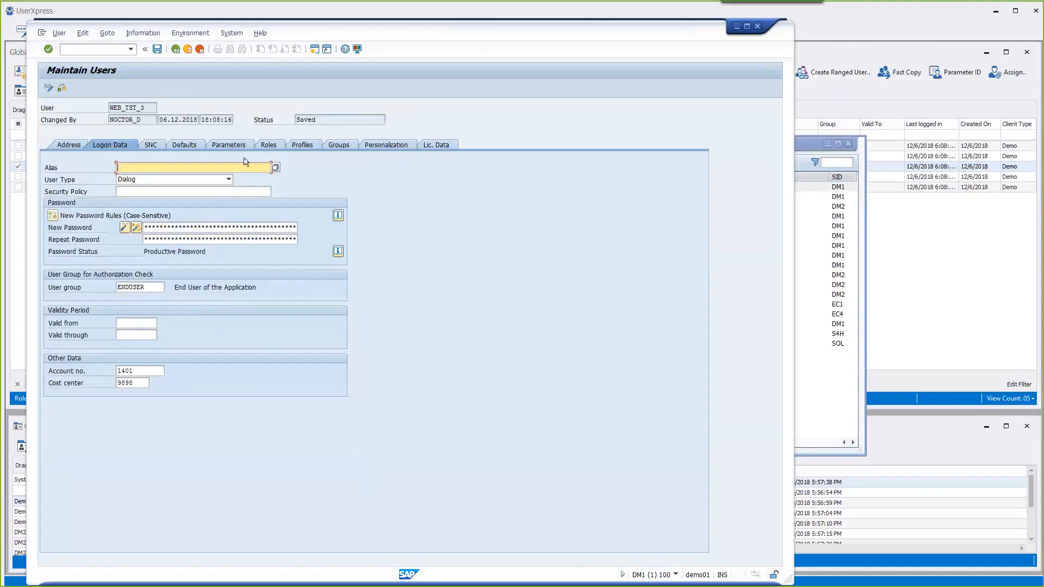
# - Check WEB_TST_3's Roles tab, exit SU01, and remove the web_ filter
pyautogui.click(270, 145)
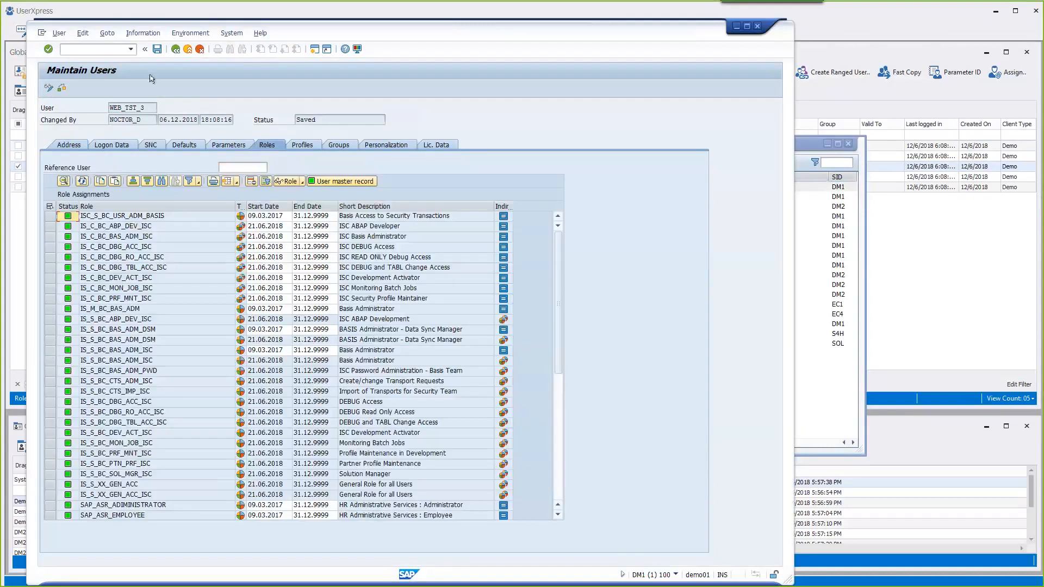
pyautogui.click(187, 50)
pyautogui.click(187, 50)
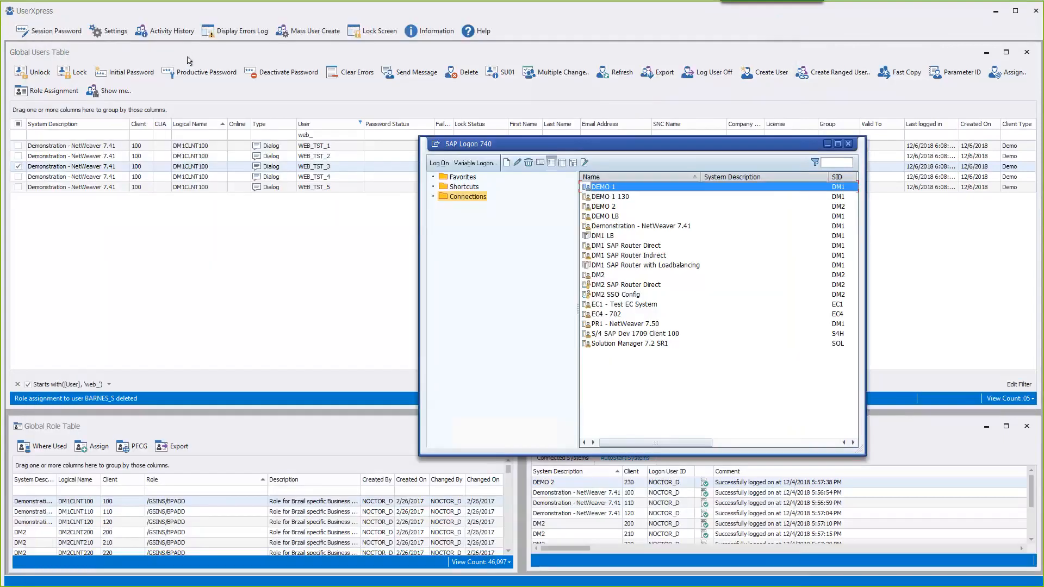
pyautogui.click(17, 384)
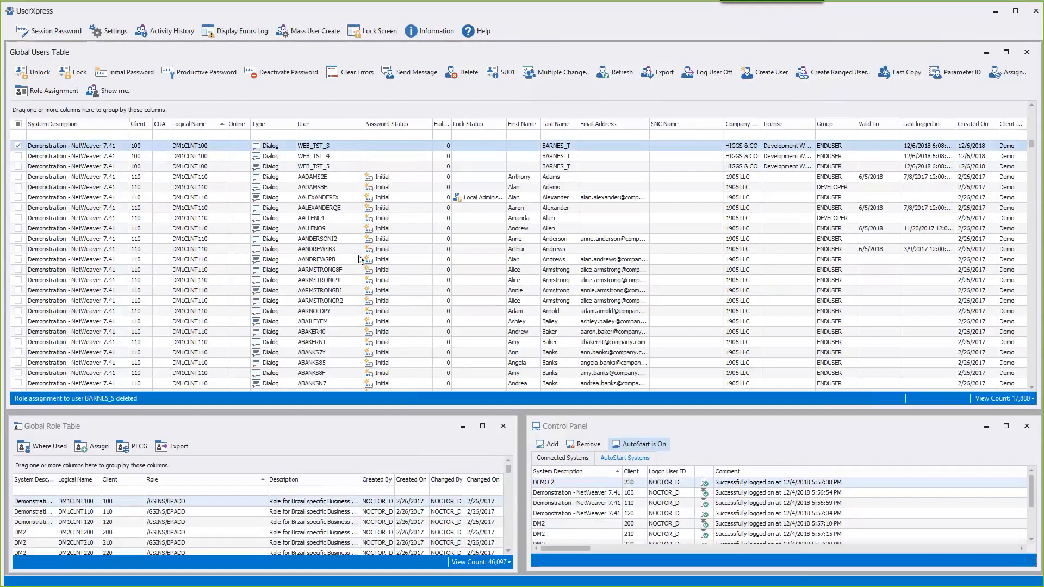
# - Scroll back to the top of the full users table and start creating a new user
pyautogui.scroll(8, 407, 228)
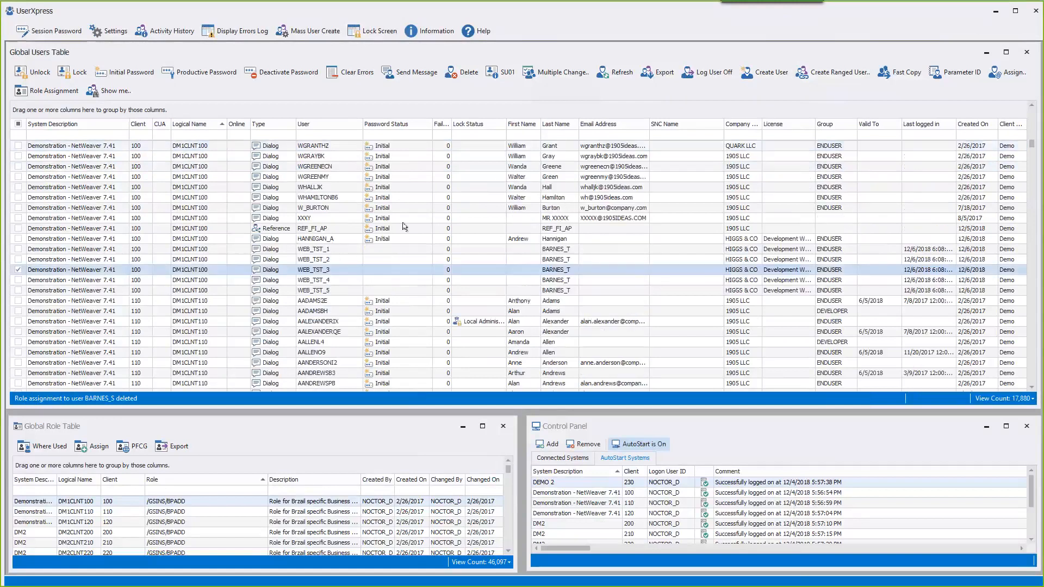
pyautogui.scroll(10, 409, 226)
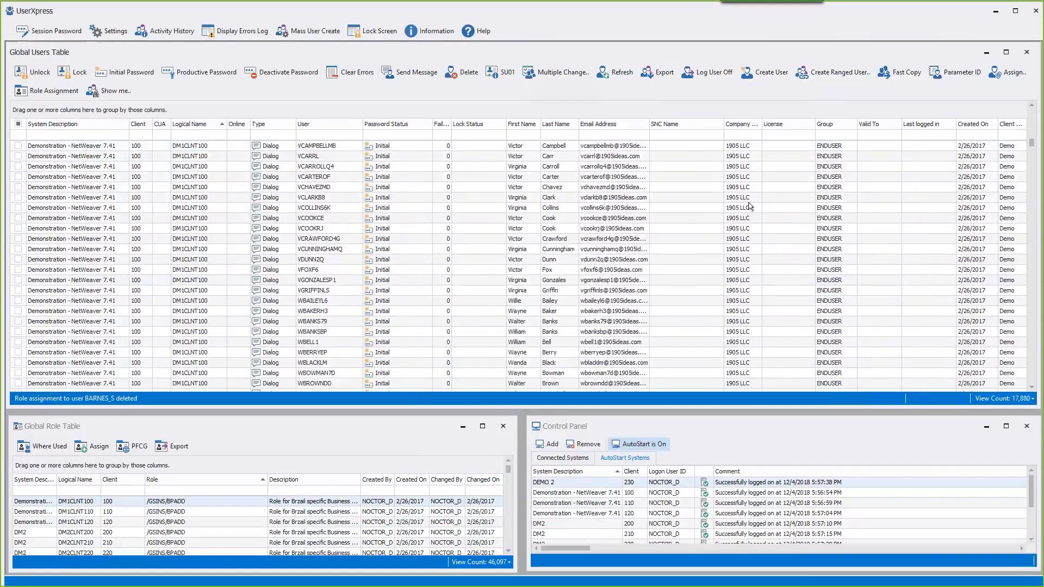
pyautogui.scroll(15, 749, 207)
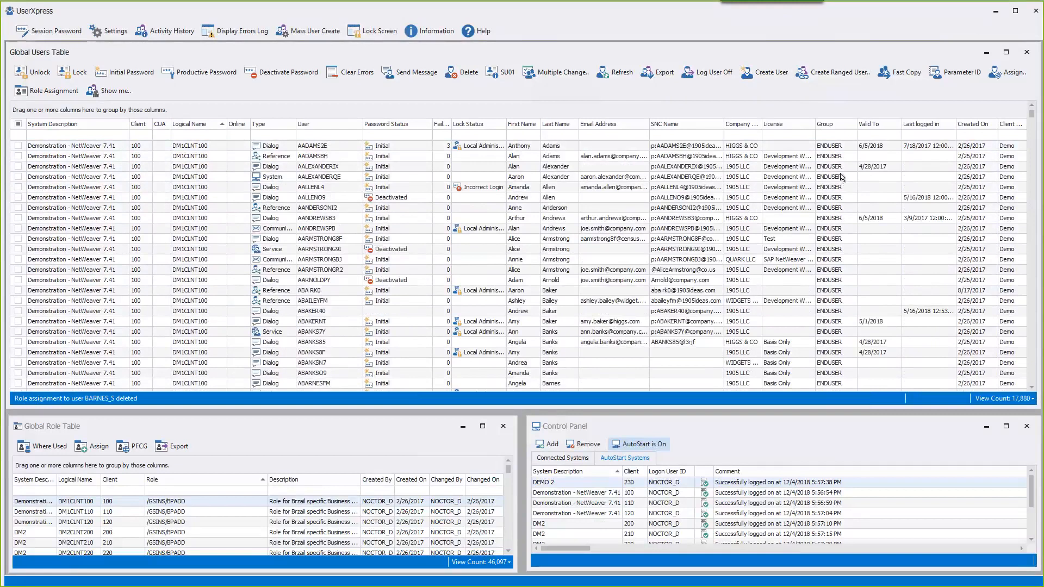
pyautogui.click(770, 74)
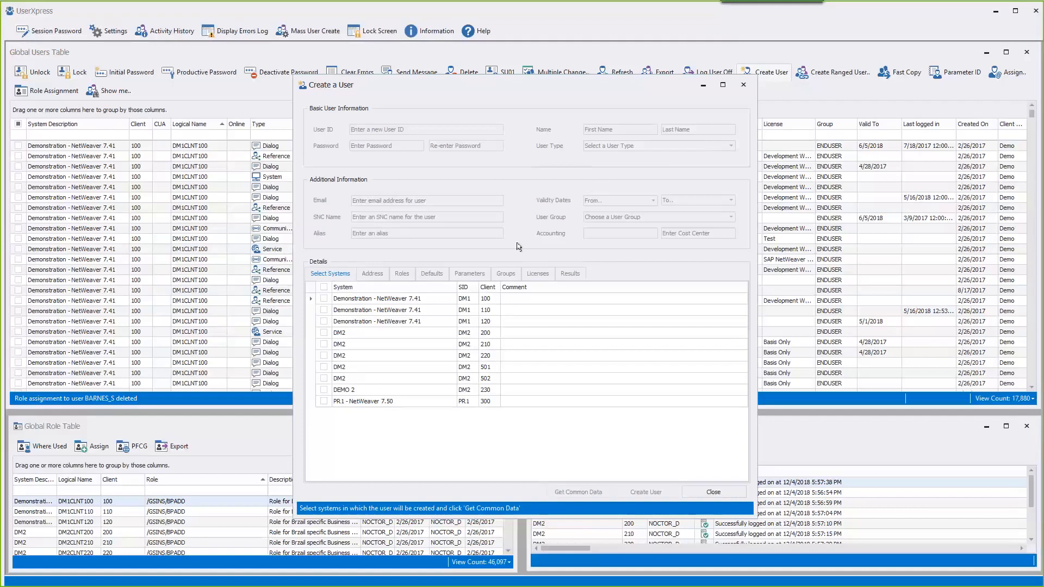
# - Tick DM1 clients 100, 110 and DM2 clients 200, 210, then load their common data
pyautogui.click(324, 299)
pyautogui.click(324, 310)
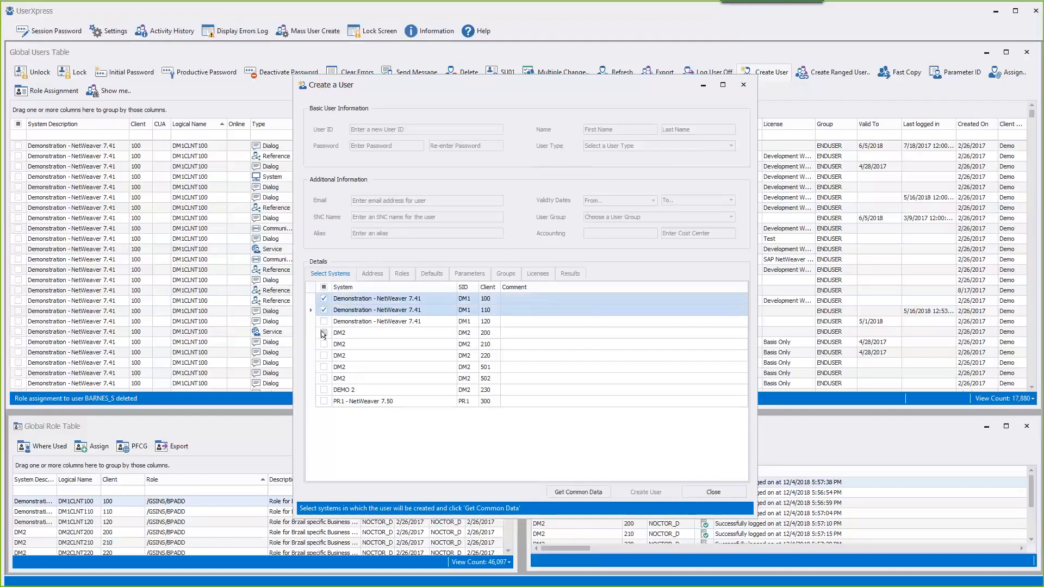
pyautogui.click(324, 333)
pyautogui.click(324, 344)
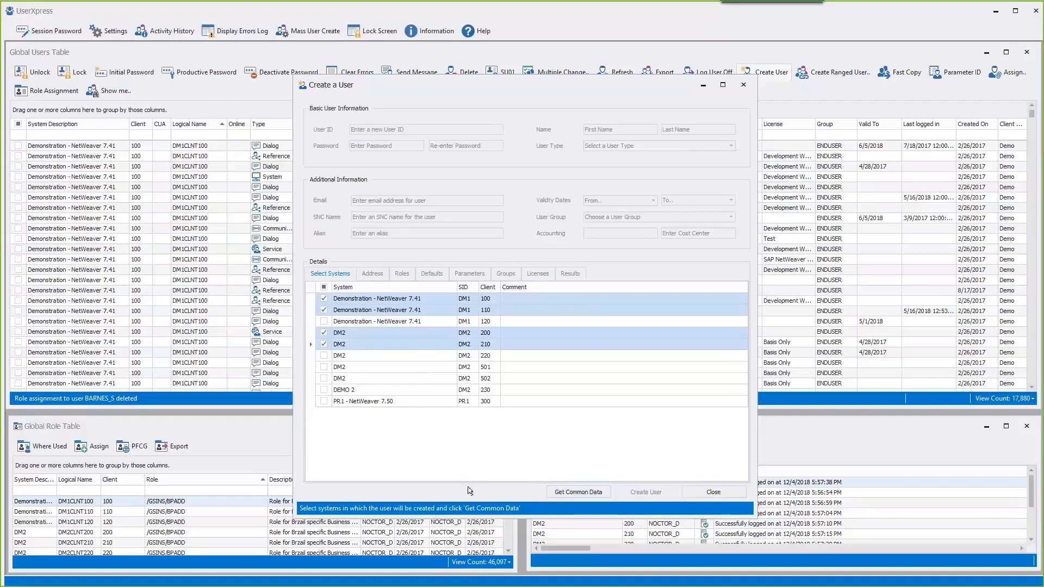
pyautogui.click(550, 492)
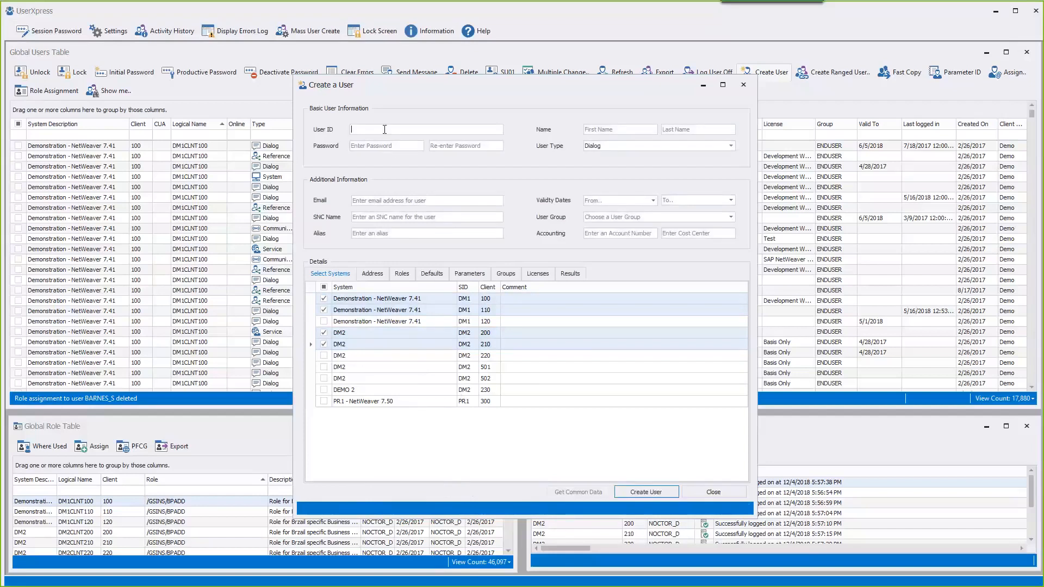
# - Enter the new user's ID, password twice, and first and last name
pyautogui.write('nes_t')
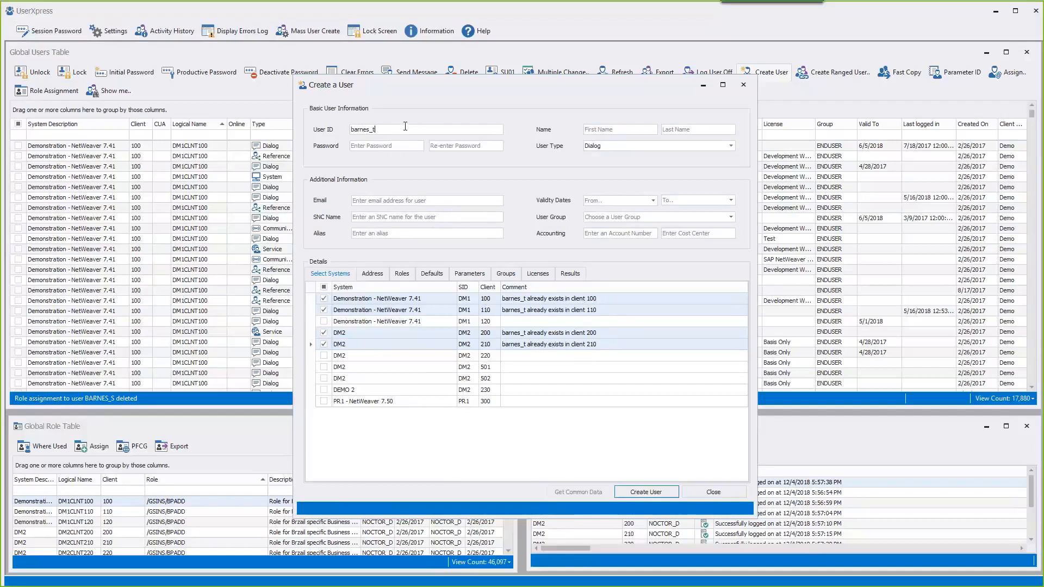
pyautogui.press('BackSpace')
pyautogui.write('s')
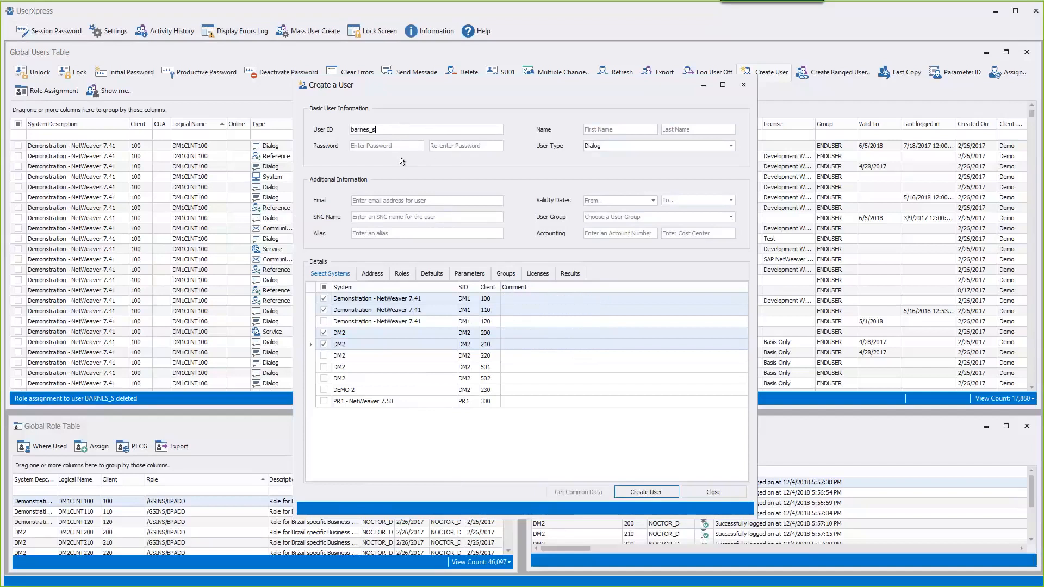
pyautogui.click(393, 144)
pyautogui.press('Tab')
pyautogui.press('Tab')
pyautogui.press('Tab')
pyautogui.click(375, 200)
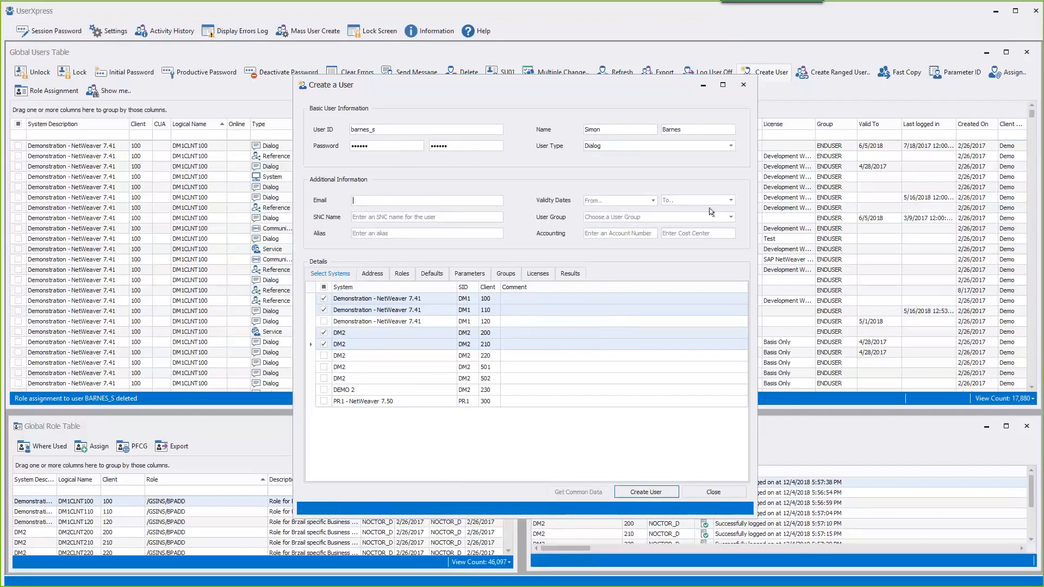
# - Set validity to 12/31/2018, user group ADMIN, accounting number AC01 and cost center CA-018
pyautogui.click(731, 200)
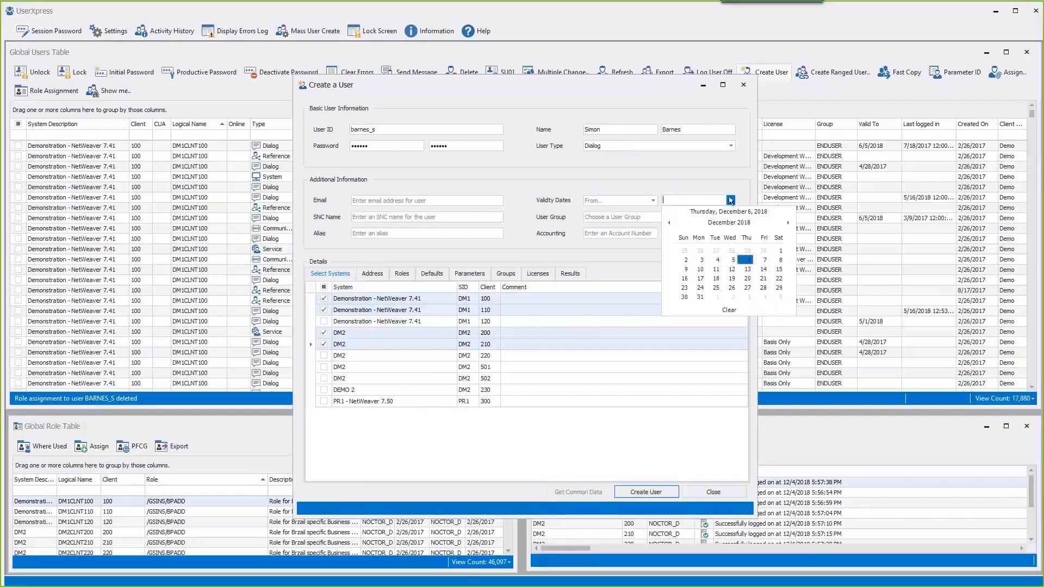
pyautogui.click(701, 297)
pyautogui.click(626, 218)
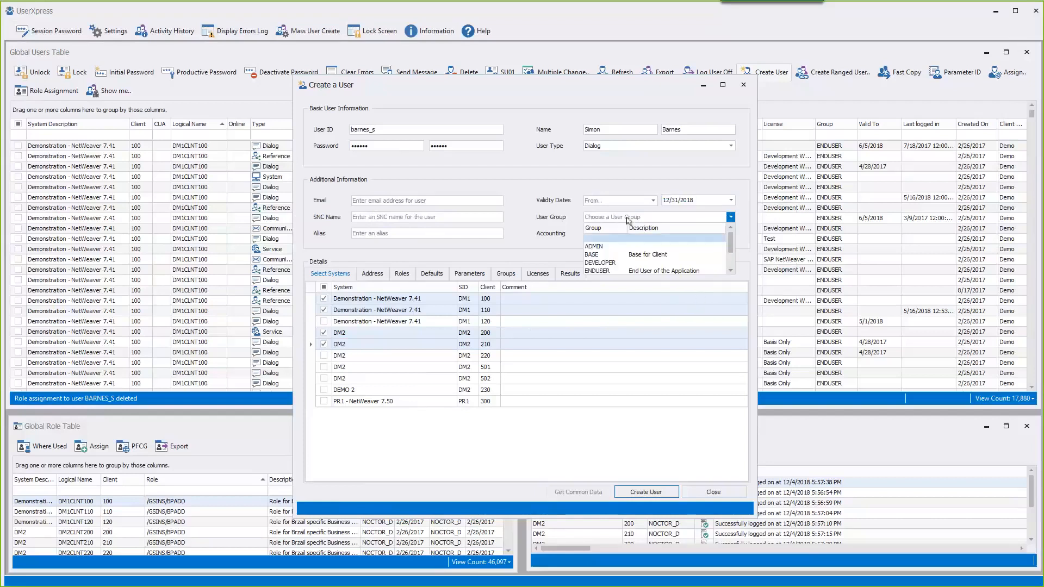
pyautogui.click(624, 247)
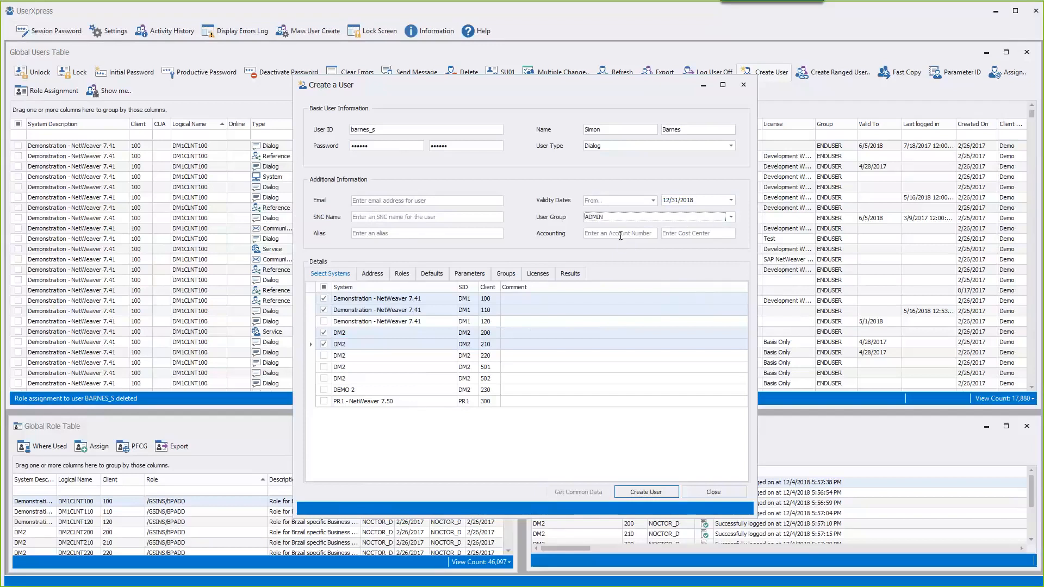
pyautogui.press('Tab')
pyautogui.write('AC01')
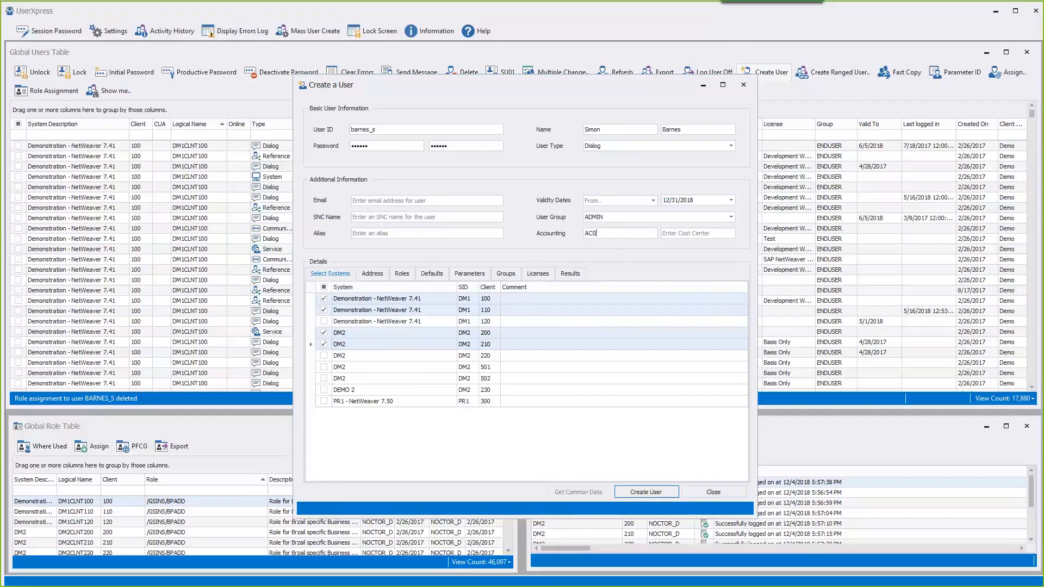
pyautogui.press('Tab')
pyautogui.write('CA-018')
pyautogui.click(375, 277)
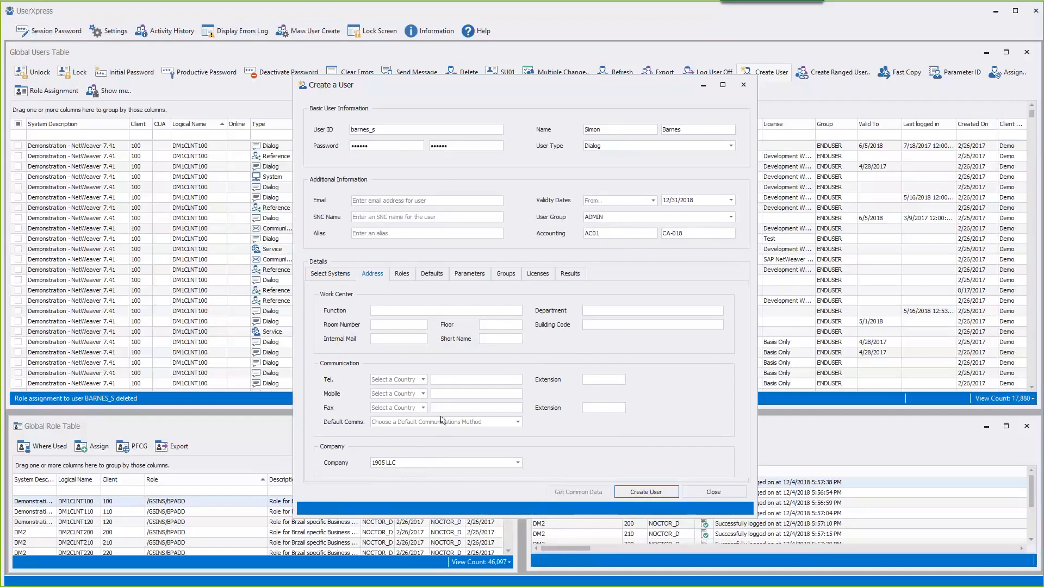
# - On the Roles tab, assign /GSINS/BPADD to the user across all (*ALL*) systems
pyautogui.click(402, 276)
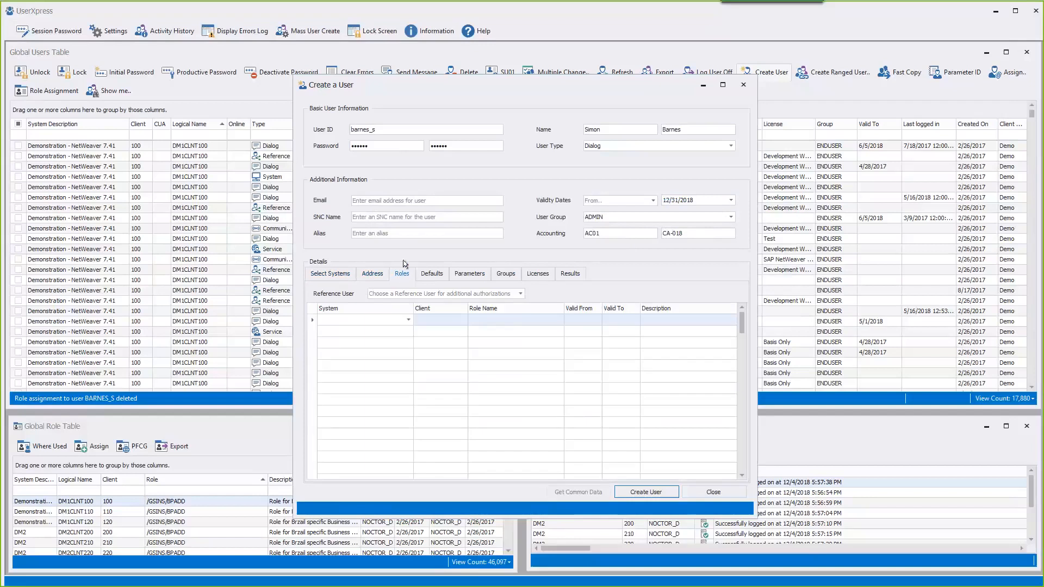
pyautogui.click(409, 321)
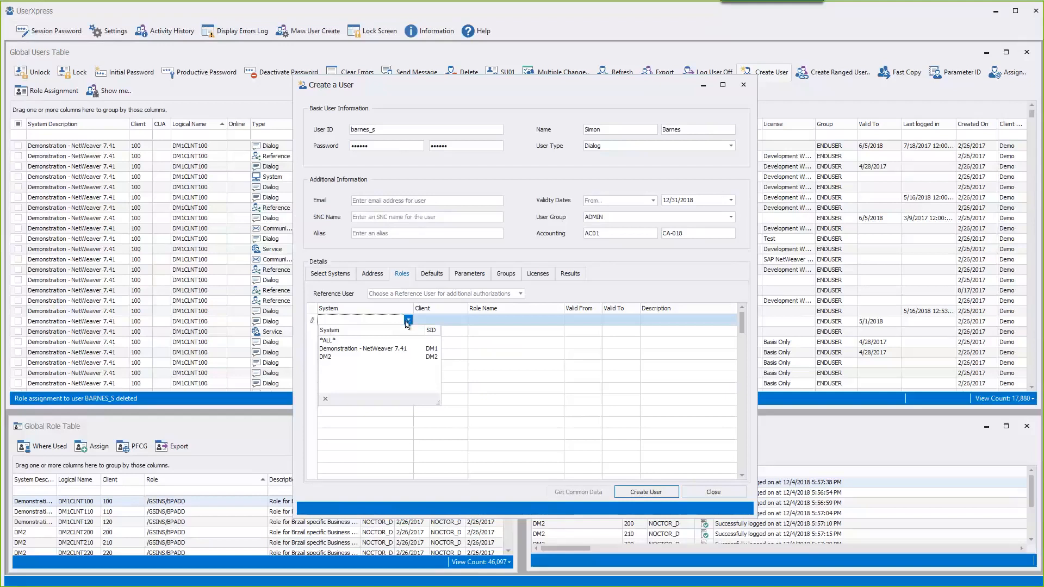
pyautogui.click(377, 341)
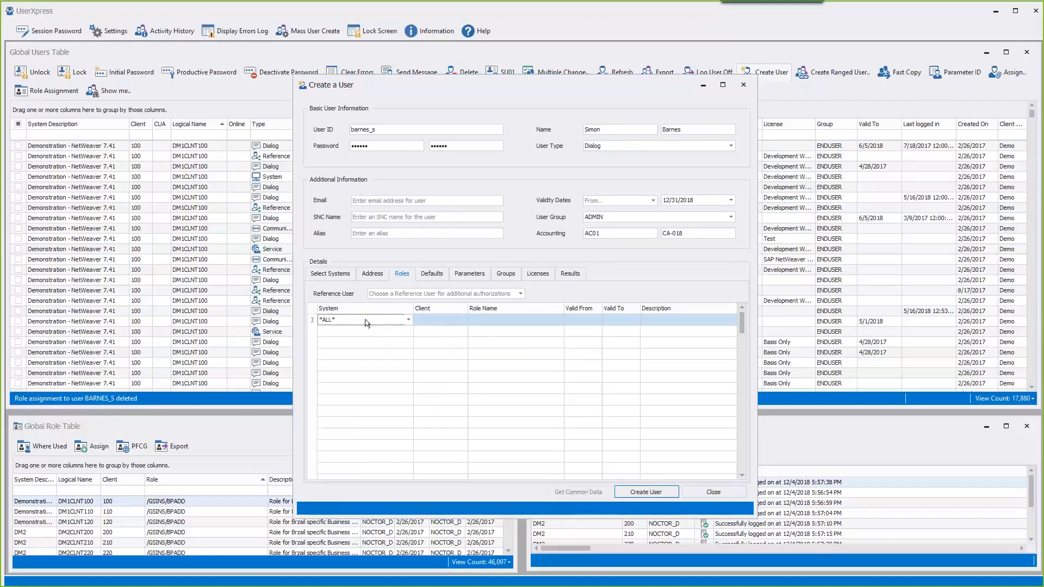
pyautogui.click(342, 274)
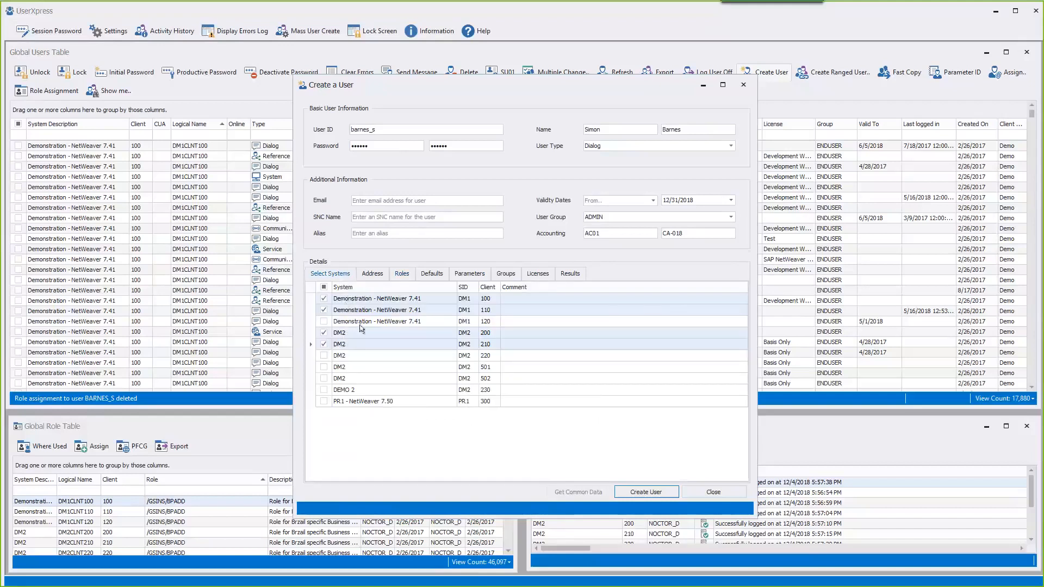
pyautogui.click(404, 276)
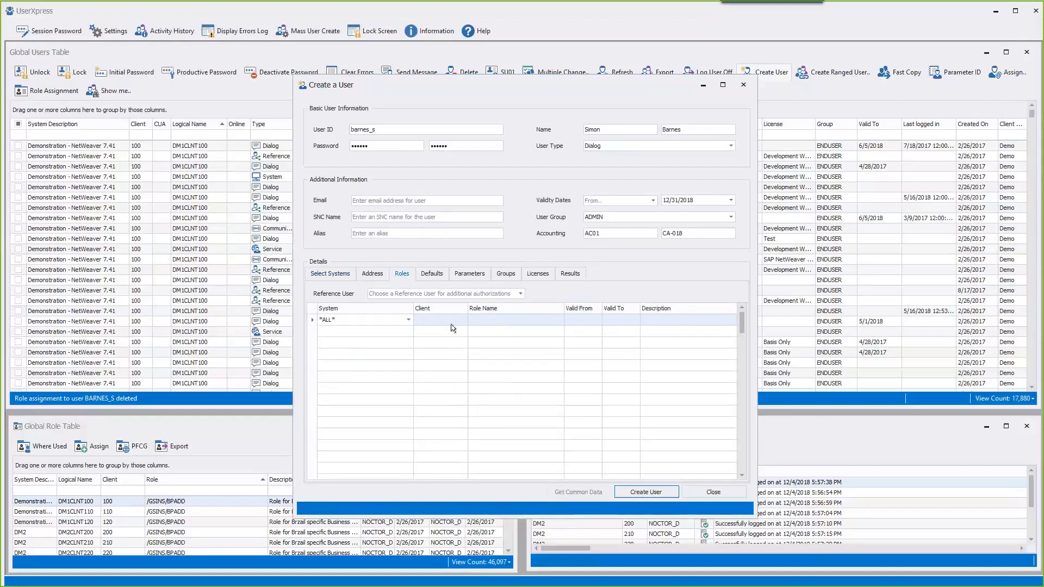
pyautogui.click(499, 320)
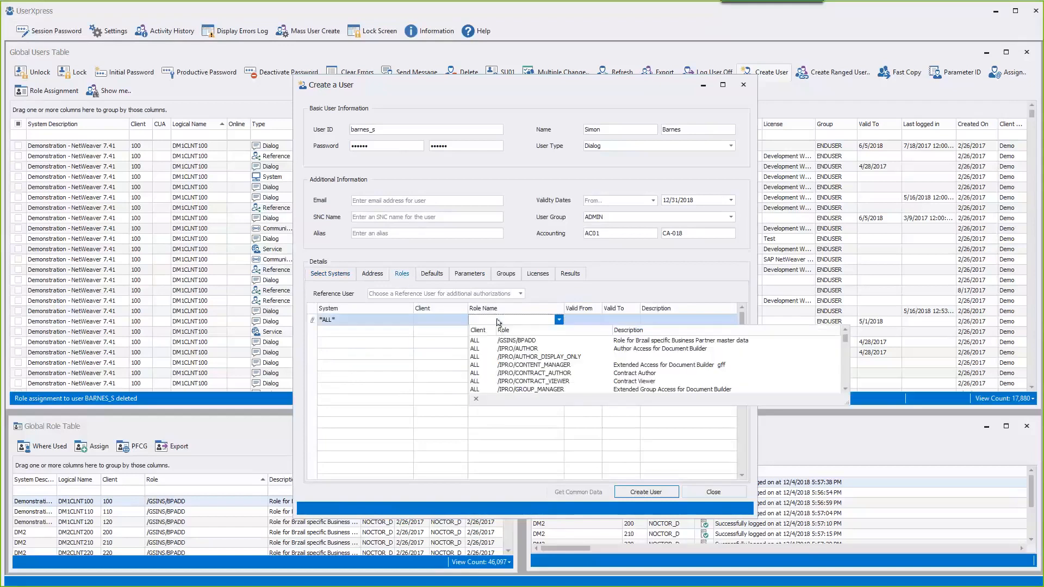
pyautogui.click(543, 341)
# - Add a second role row giving the Document Builder author role on all systems
pyautogui.click(379, 330)
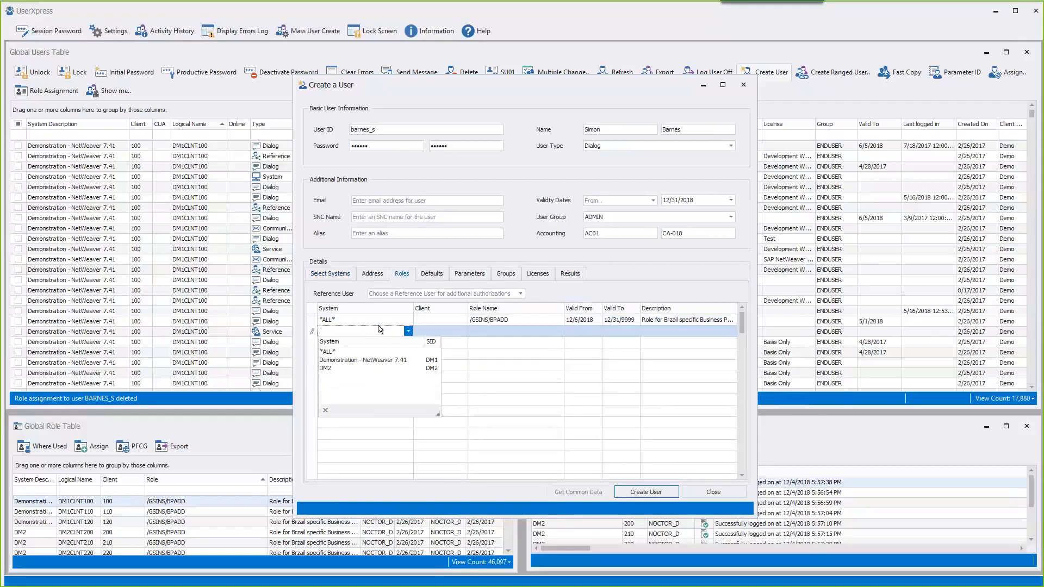
pyautogui.click(357, 352)
pyautogui.click(477, 335)
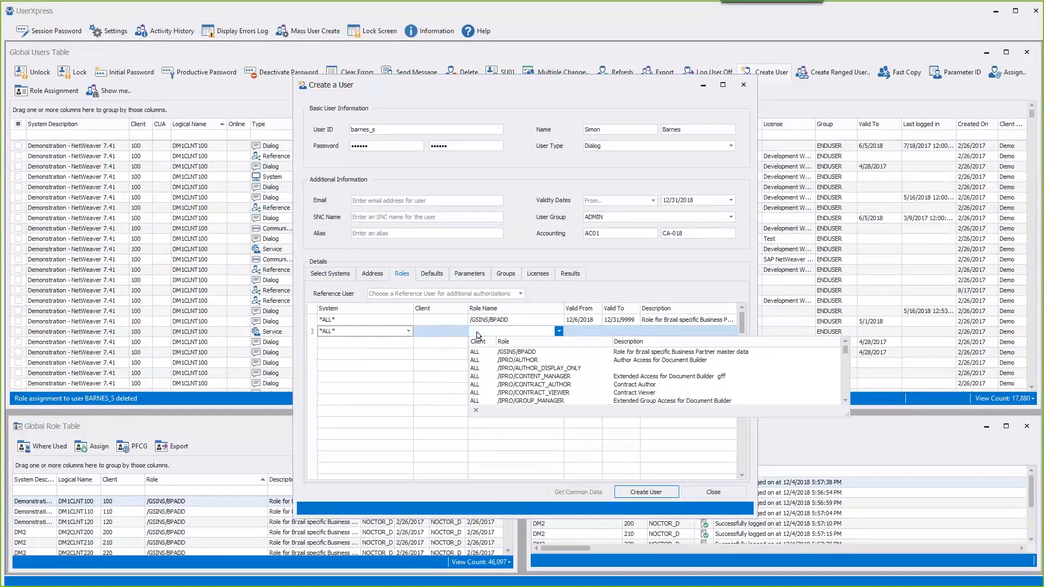
pyautogui.click(494, 365)
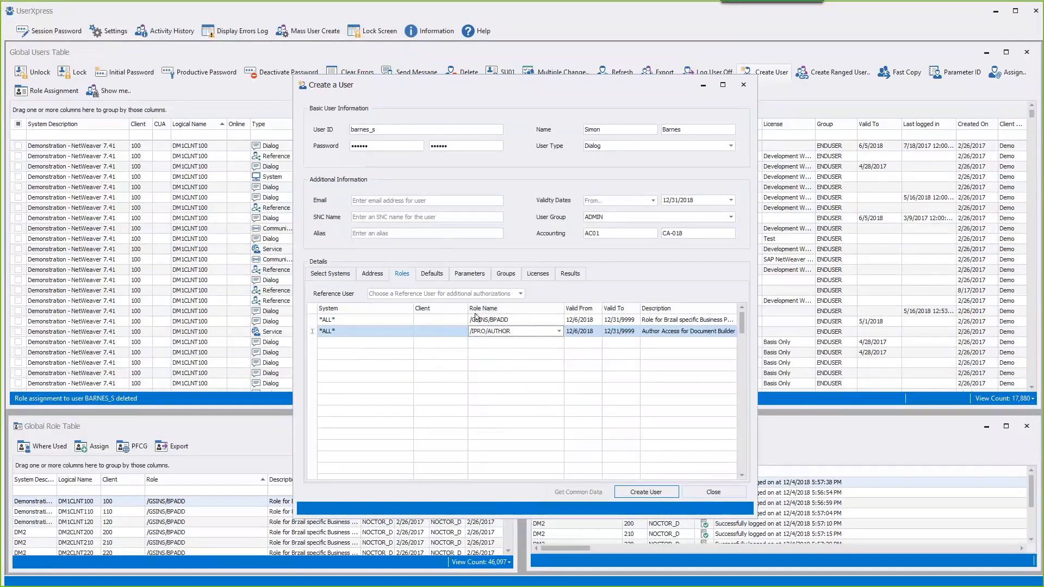
# - Add SAP_CRM_CONTRACT as a third role, limited to system DM1 client 100
pyautogui.click(401, 343)
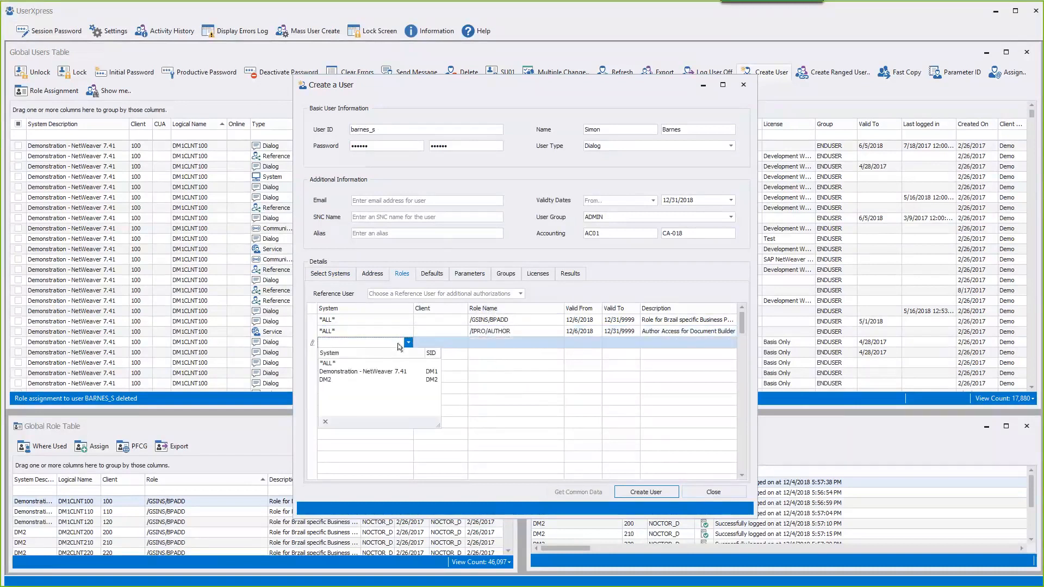
pyautogui.click(392, 372)
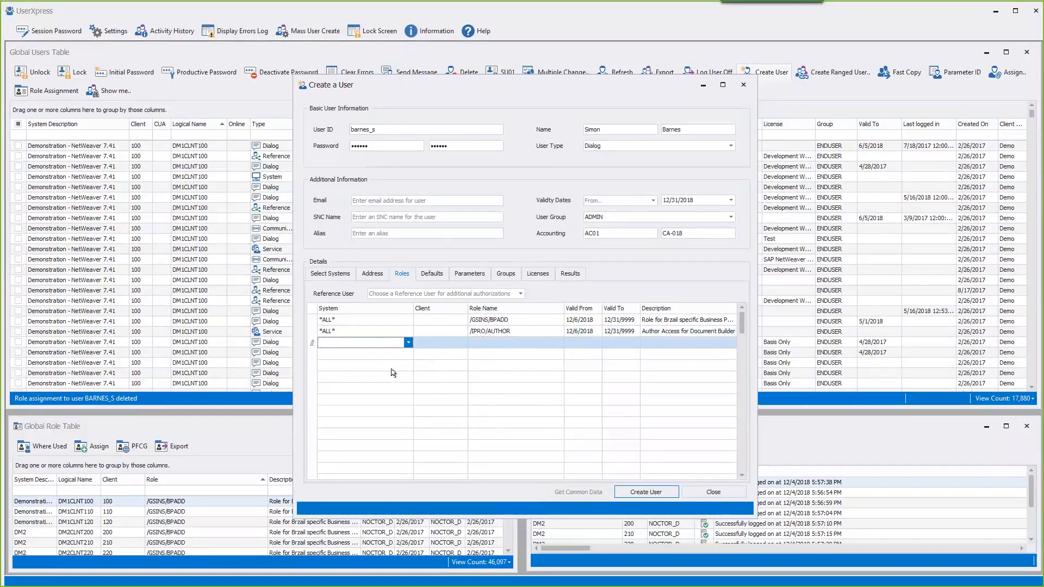
pyautogui.click(440, 343)
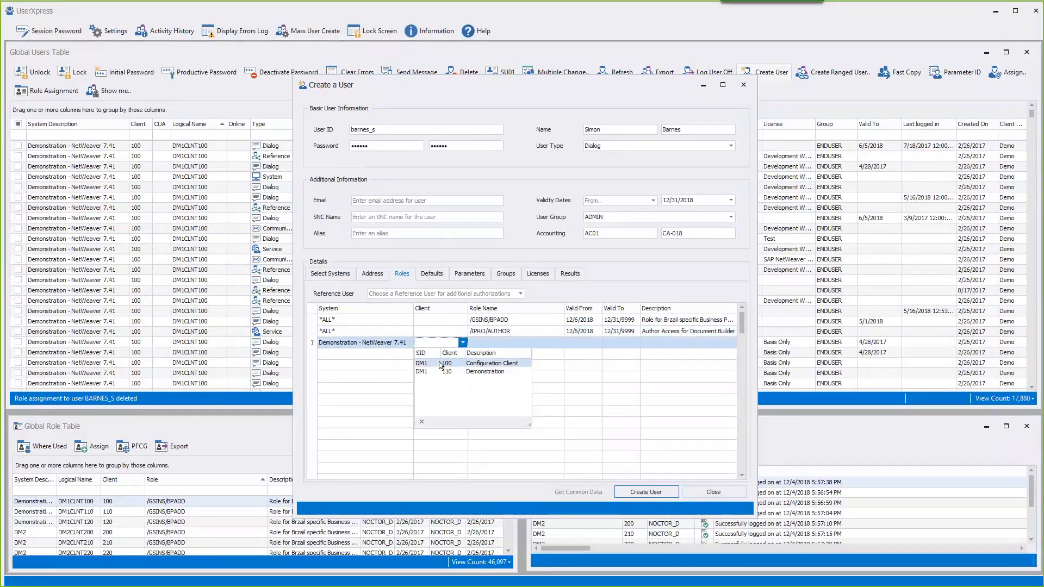
pyautogui.click(440, 363)
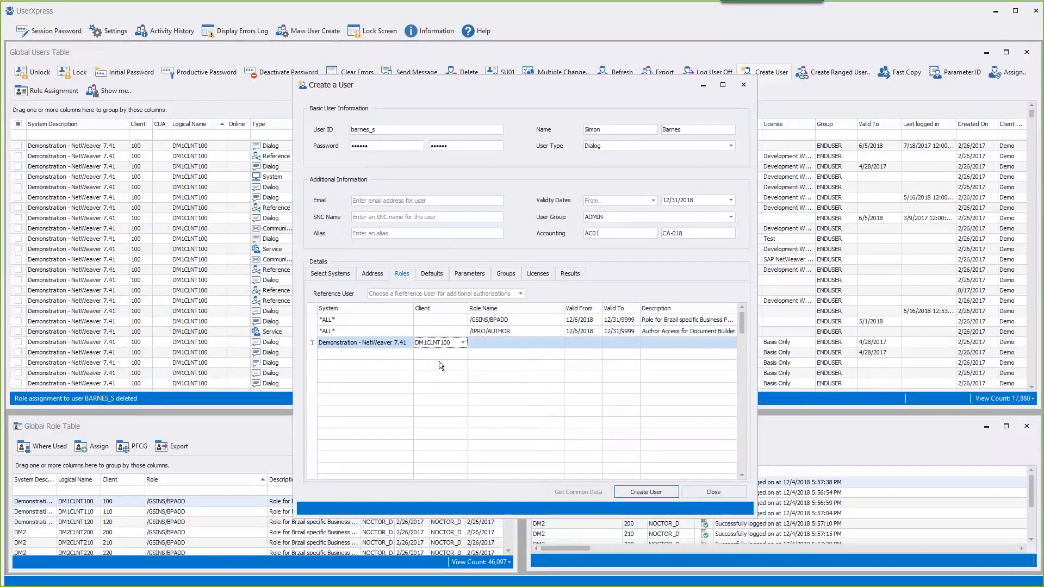
pyautogui.click(494, 345)
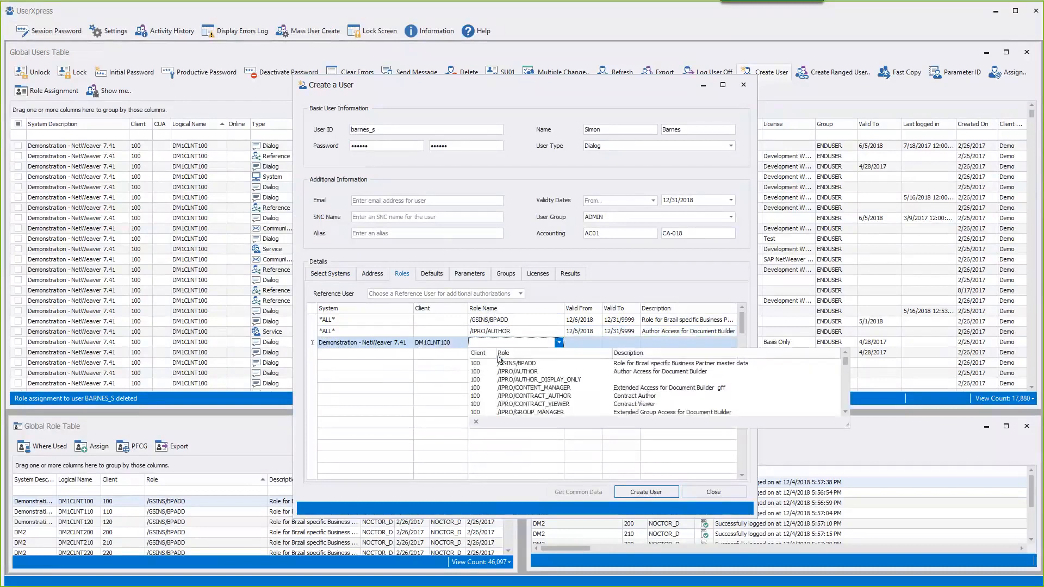
pyautogui.moveTo(846, 362); pyautogui.dragTo(845, 376)
pyautogui.click(684, 380)
# - Add SAP_CRM_IBASE as a fourth role, limited to system DM2 client 200
pyautogui.click(403, 355)
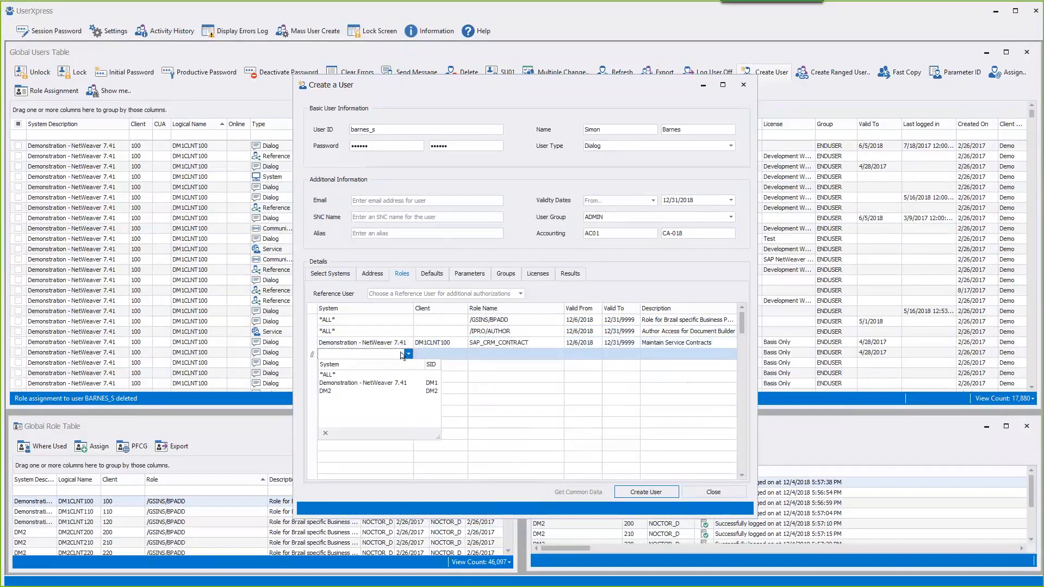
pyautogui.click(385, 387)
pyautogui.click(438, 355)
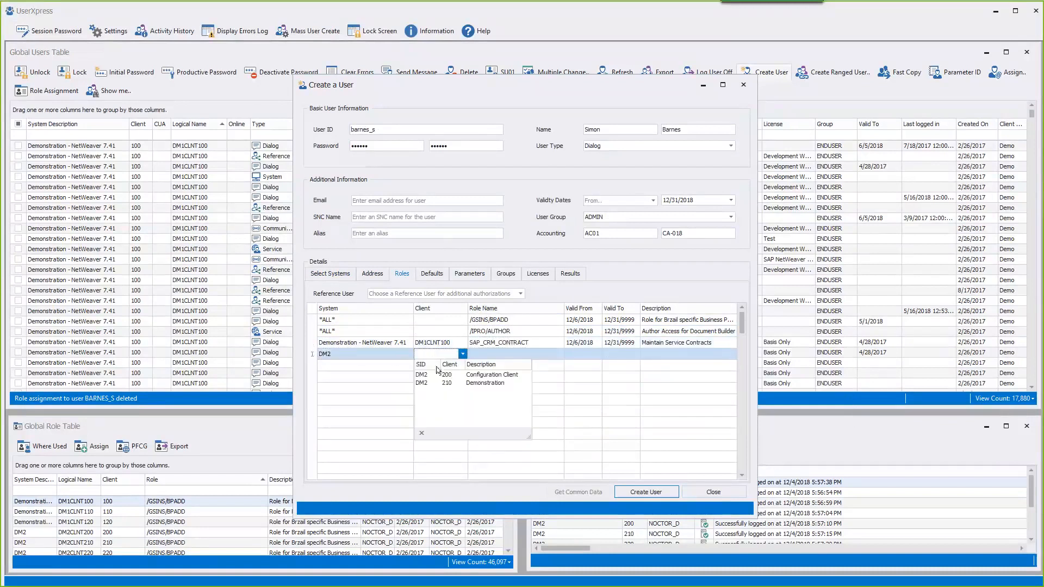
pyautogui.click(436, 376)
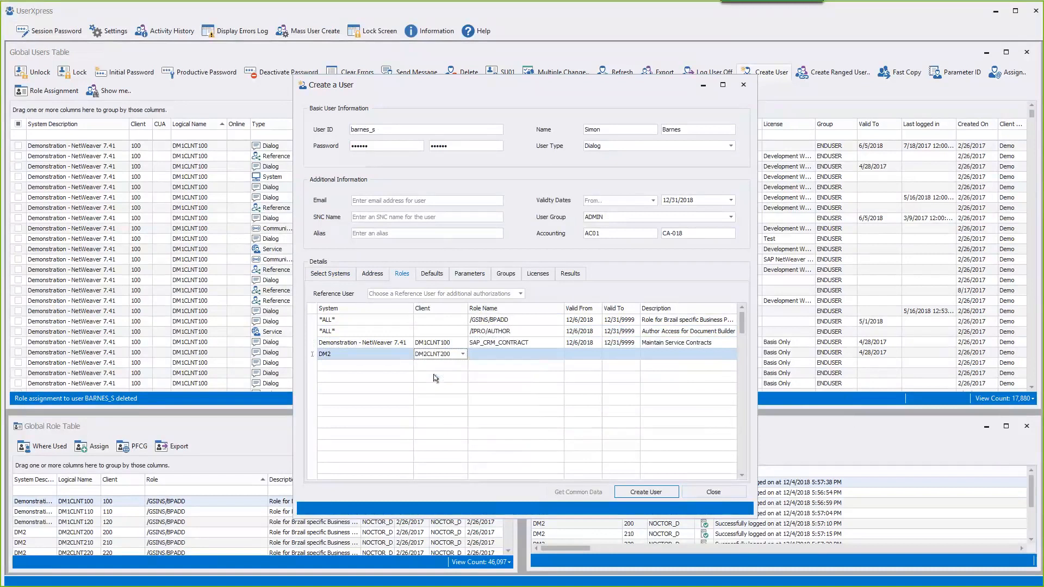
pyautogui.click(486, 354)
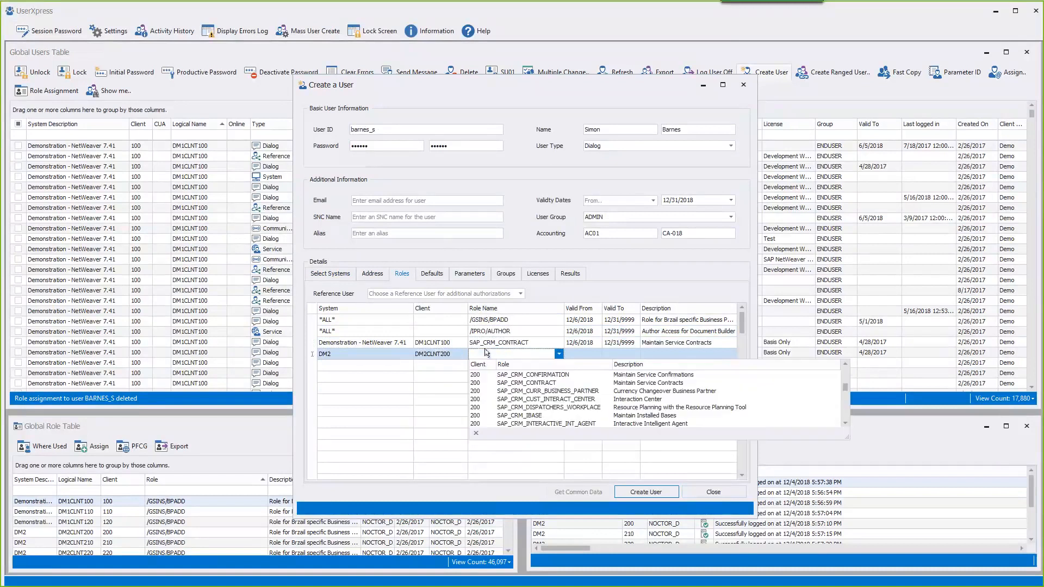
pyautogui.click(509, 416)
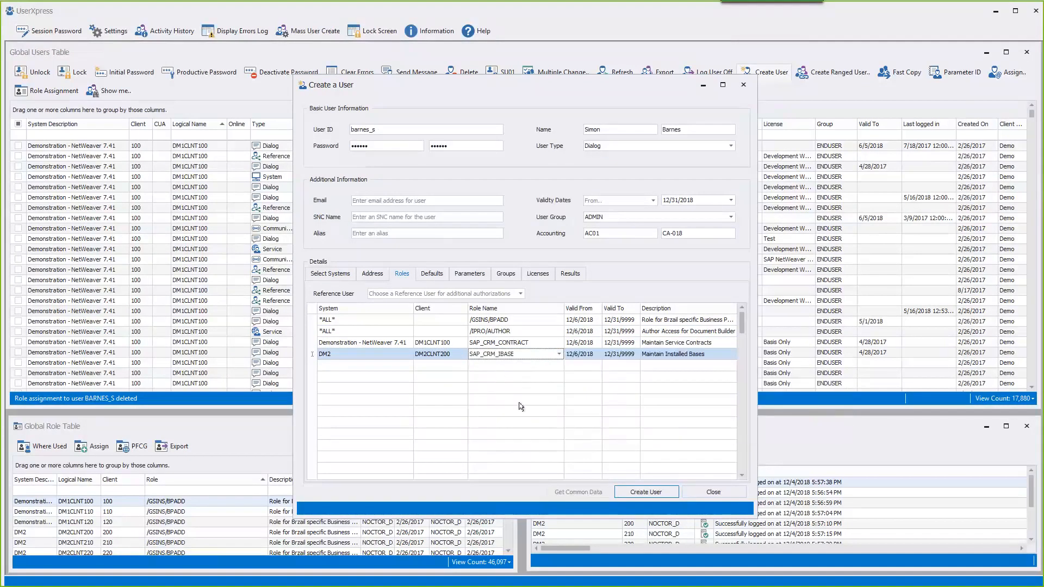
# - Set REF_BASIS as the reference user and bring up the user's default settings
pyautogui.click(432, 294)
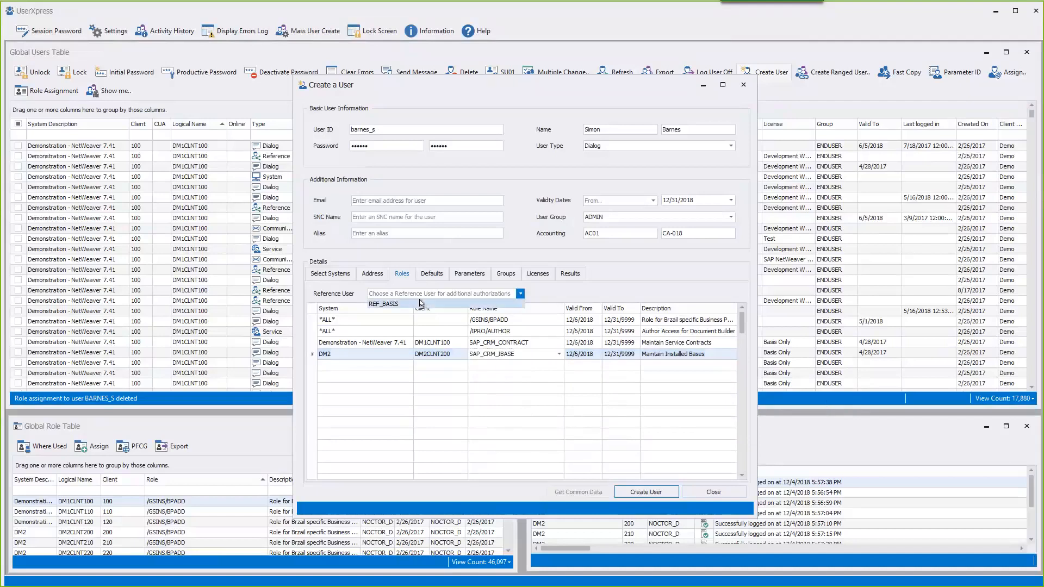
pyautogui.click(420, 303)
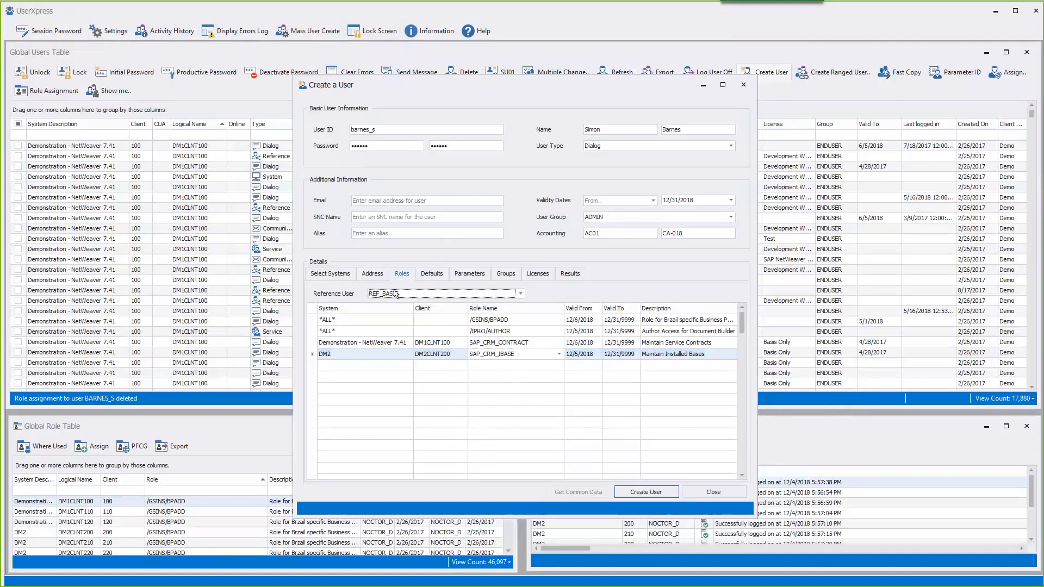
pyautogui.click(433, 274)
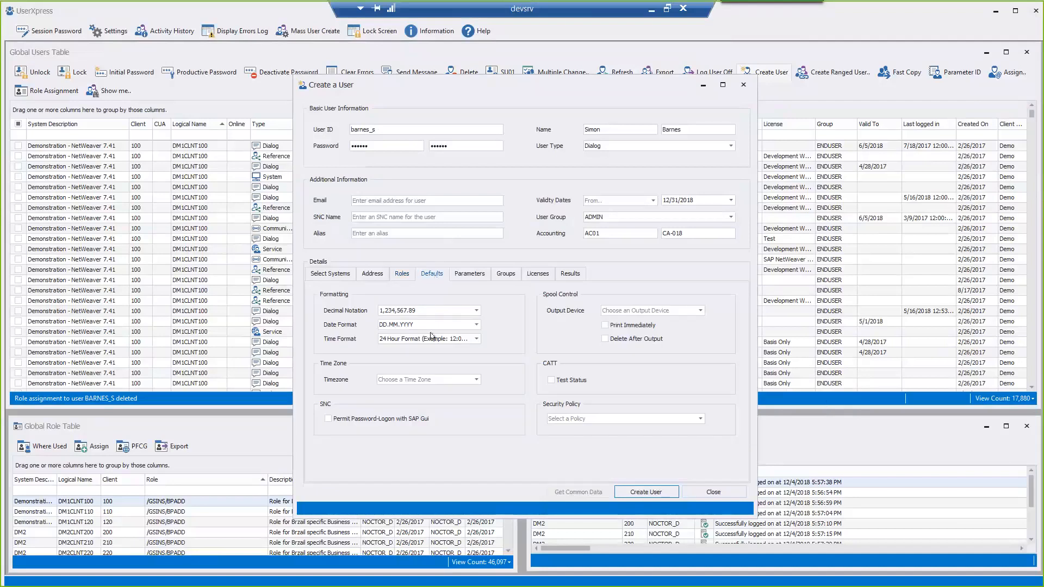
# - Set output device LP01 with immediate printing, and add parameter SRM_PARA_PROF_GROUP with a value
pyautogui.click(635, 312)
pyautogui.click(635, 332)
pyautogui.click(629, 327)
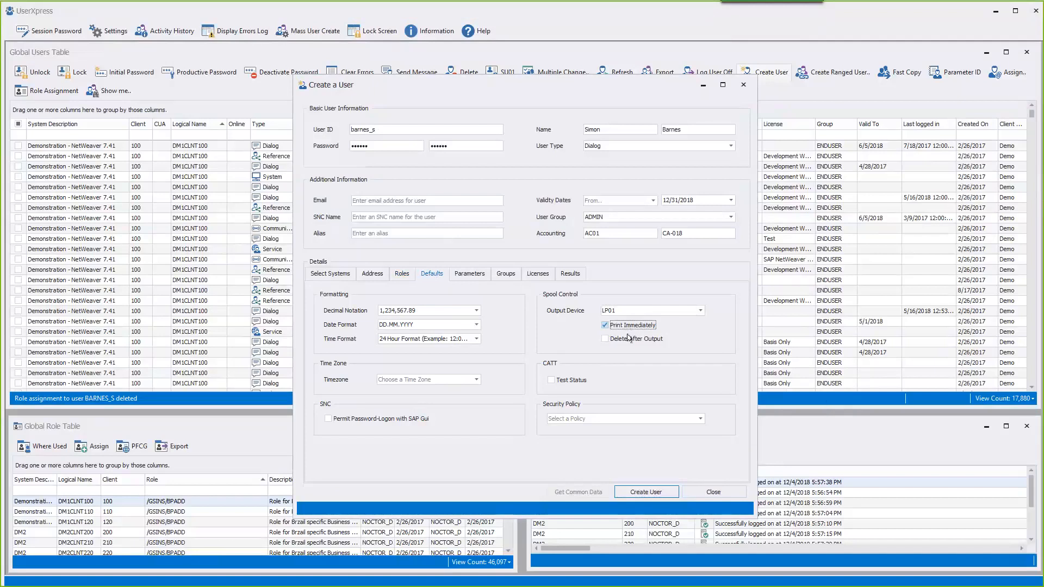
pyautogui.click(465, 277)
pyautogui.click(403, 299)
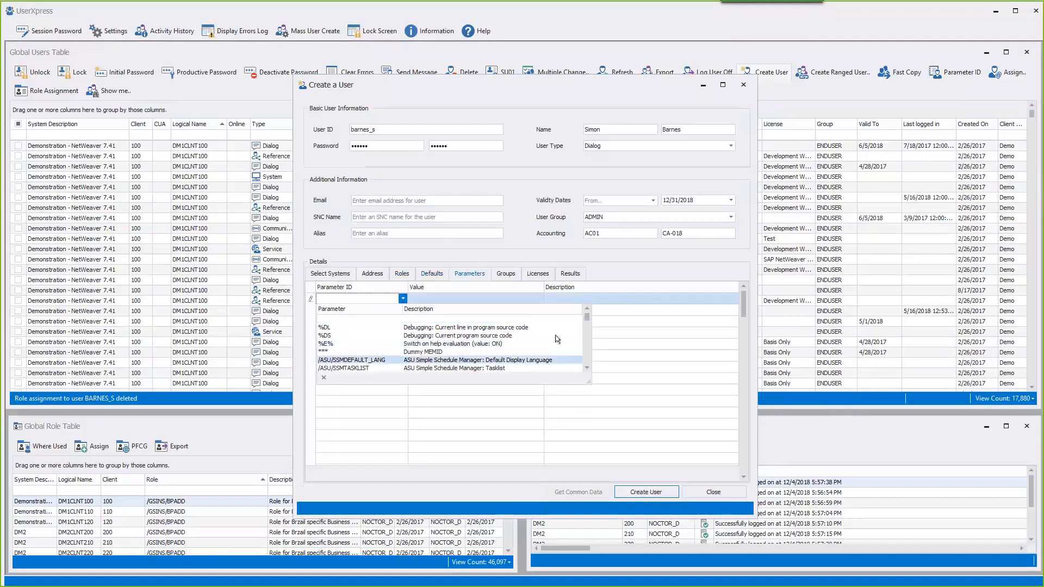
pyautogui.moveTo(588, 319); pyautogui.dragTo(588, 354)
pyautogui.click(471, 344)
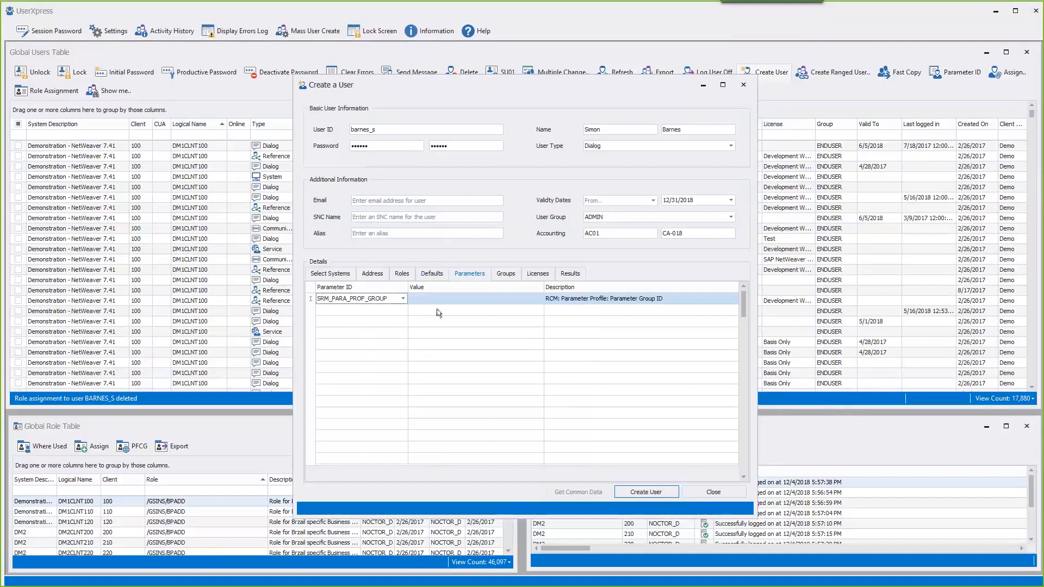
pyautogui.click(437, 300)
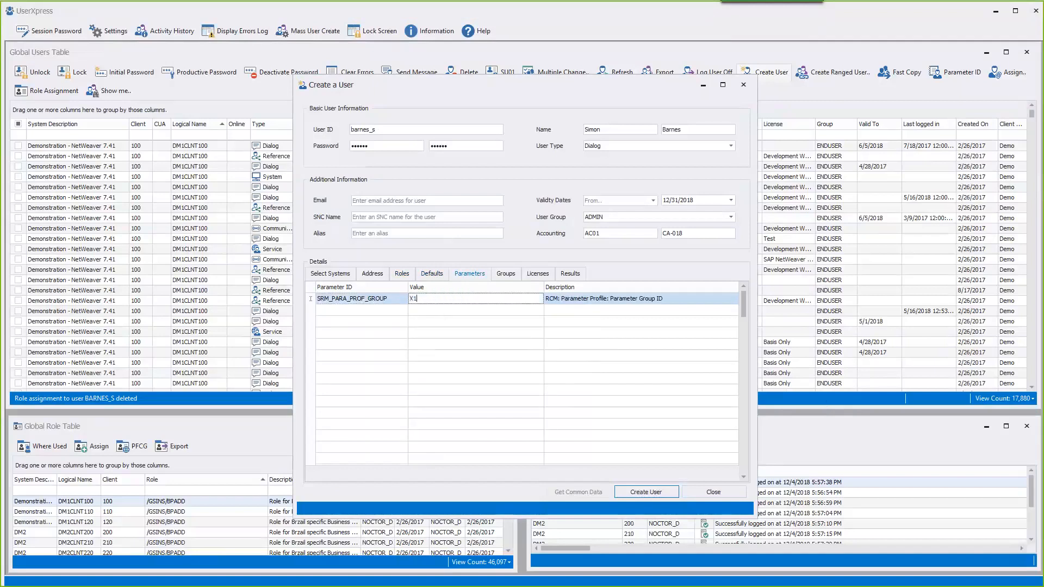
# - Add the user to the BASE, DEVELOPER and ENDUSER groups
pyautogui.click(505, 274)
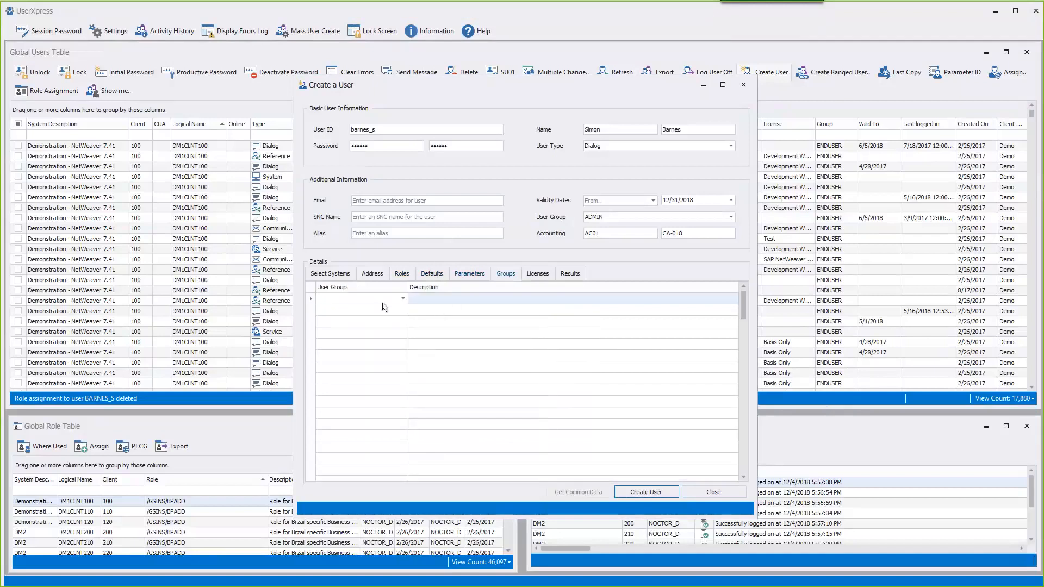
pyautogui.click(403, 298)
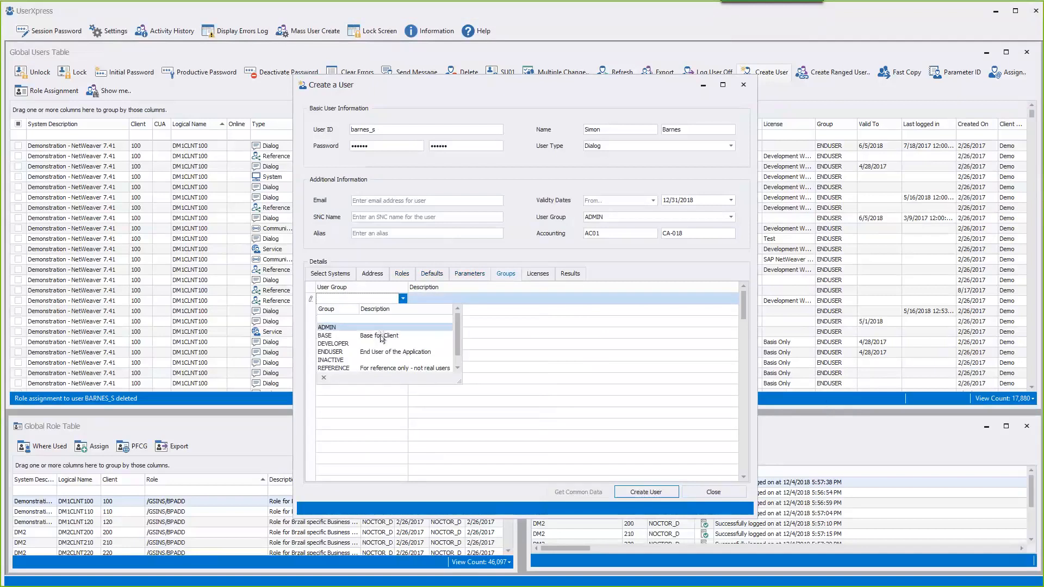
pyautogui.click(383, 336)
pyautogui.click(403, 309)
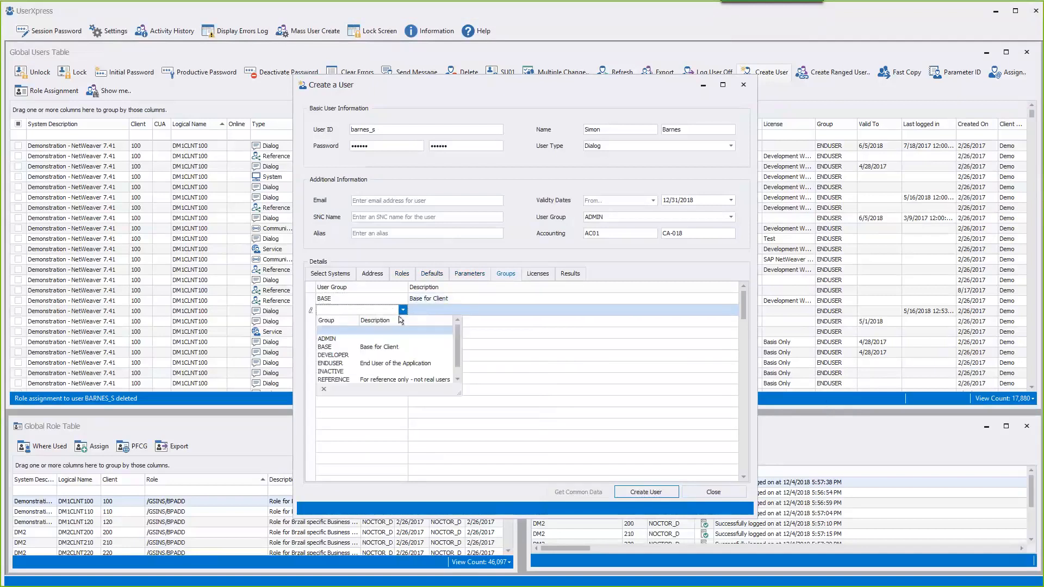
pyautogui.click(399, 355)
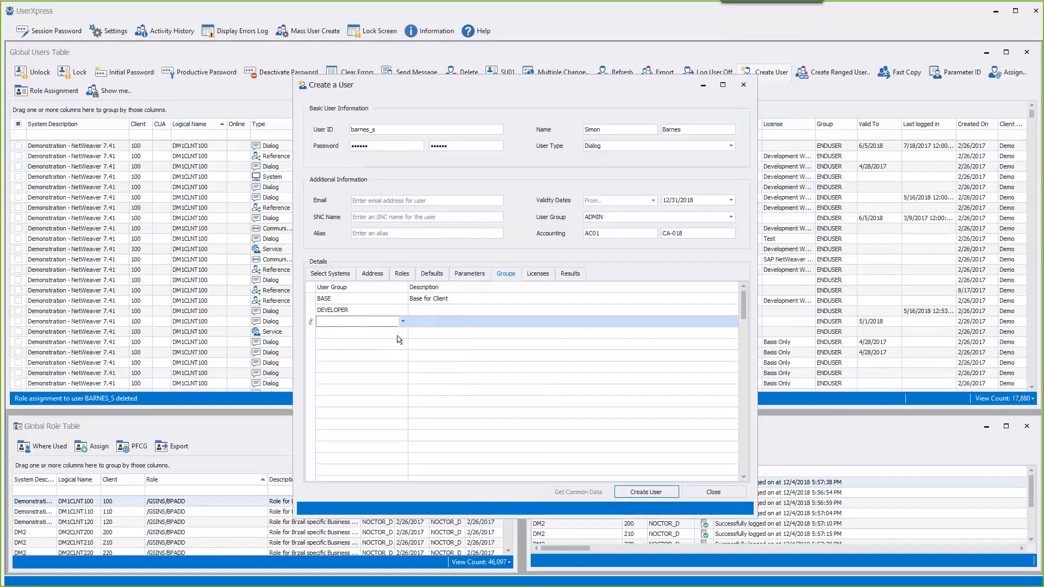
pyautogui.click(403, 321)
pyautogui.click(393, 374)
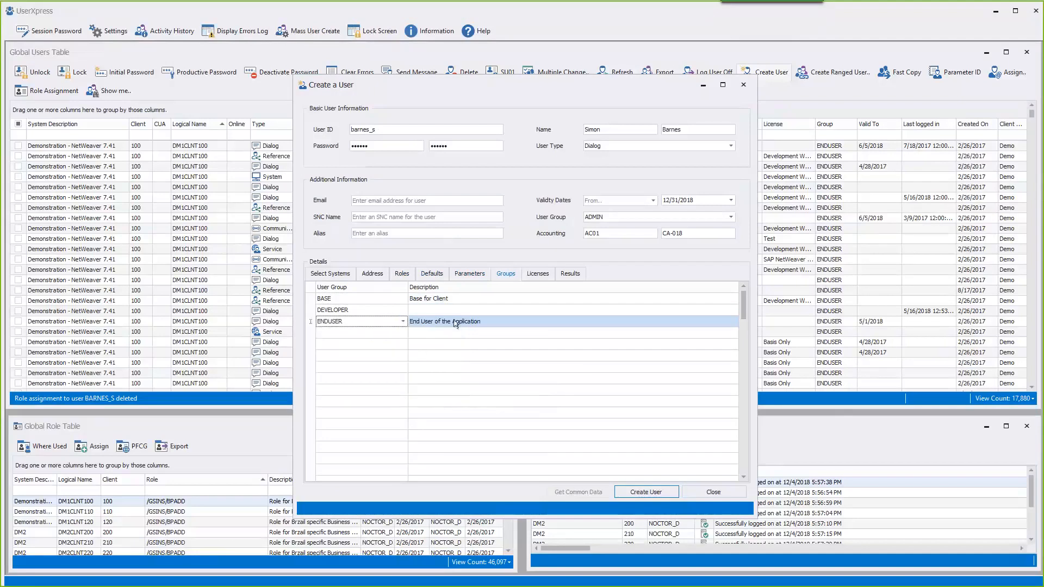
# - Choose SAP NetWeaver Professional as the contractual user type, then review the target systems
pyautogui.click(538, 273)
pyautogui.click(511, 303)
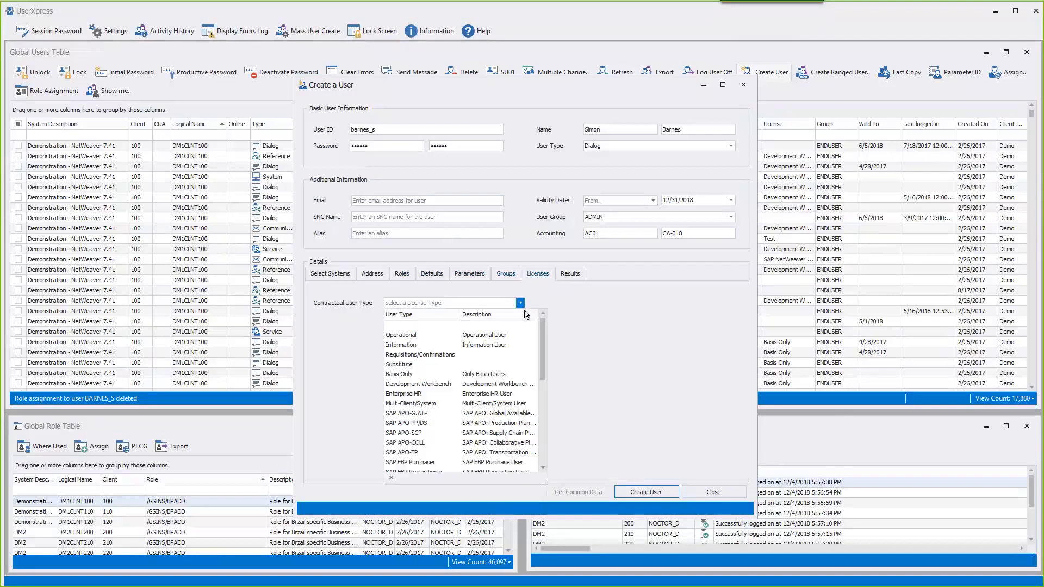
pyautogui.moveTo(543, 332); pyautogui.dragTo(536, 447)
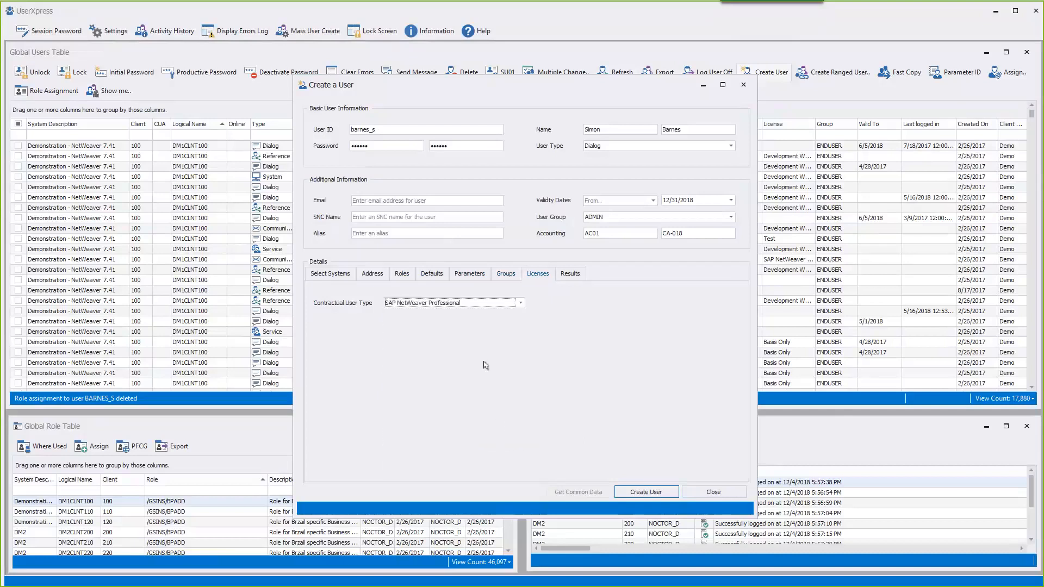
pyautogui.click(330, 273)
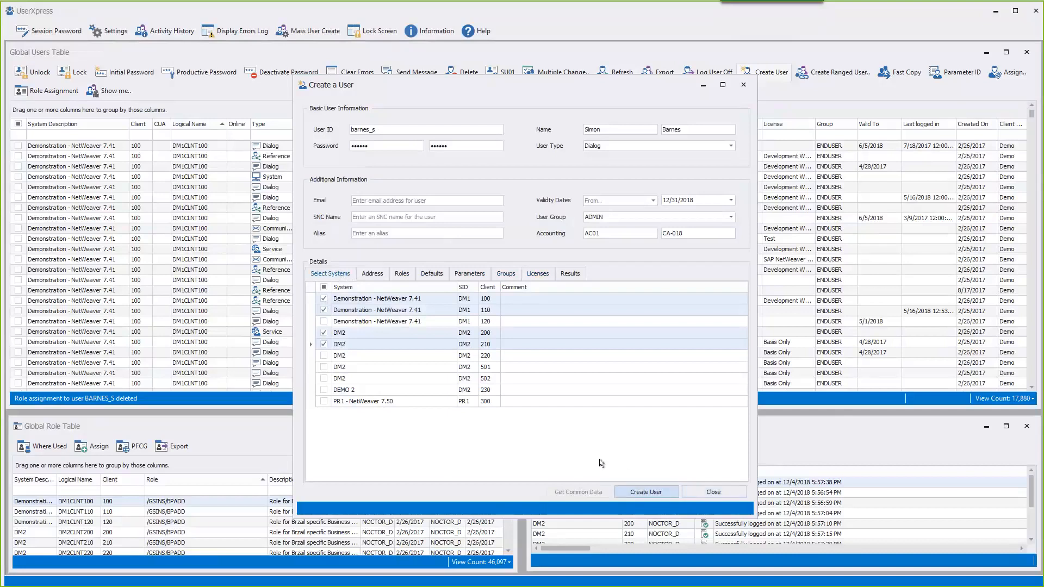
# - Create the user on all four systems, then filter the Global Users Table by its copied user ID
pyautogui.click(636, 490)
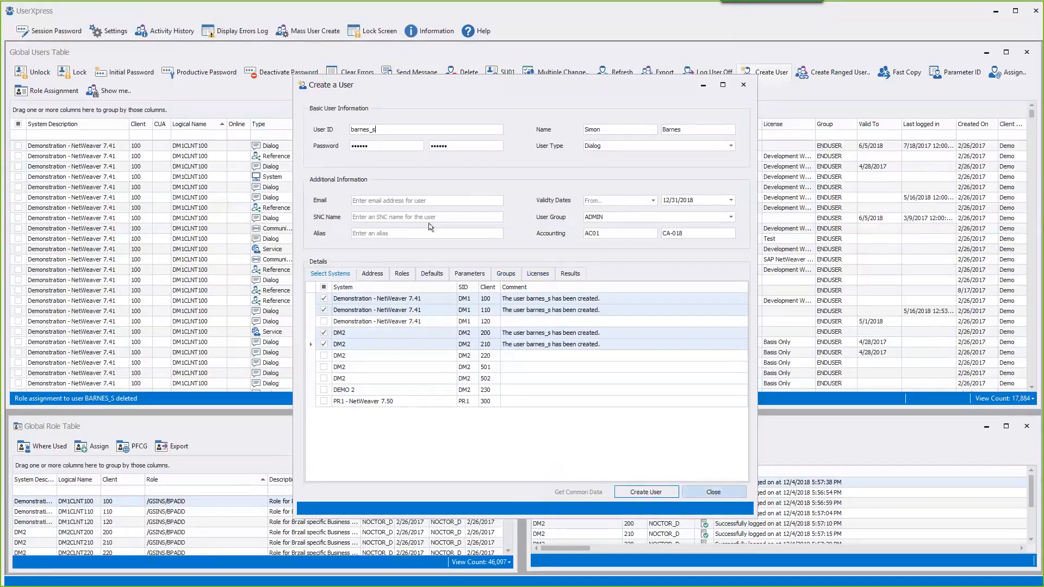
pyautogui.moveTo(382, 131); pyautogui.dragTo(344, 131)
pyautogui.hotkey('ctrl', 'c')
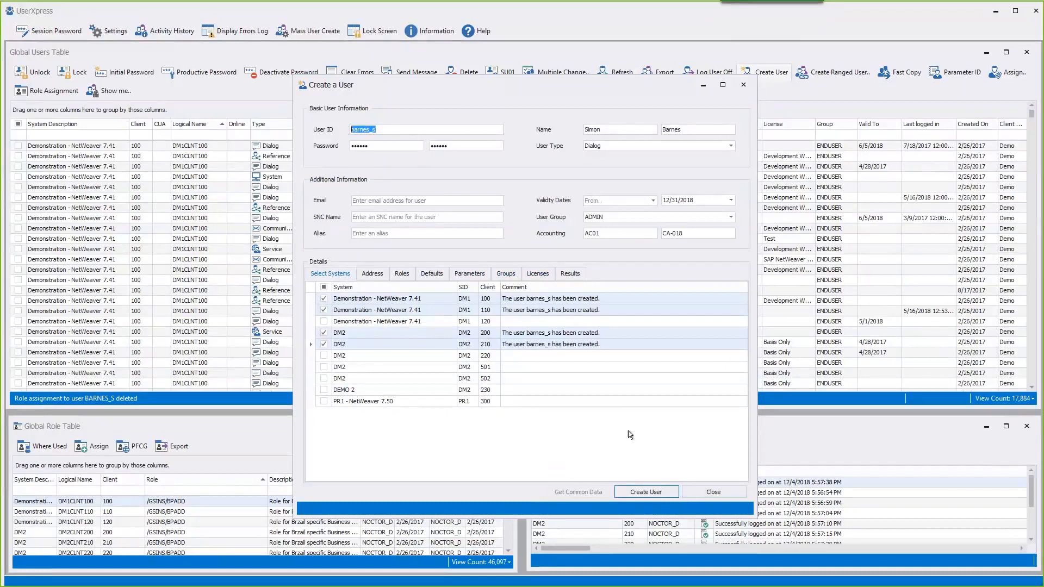
pyautogui.click(705, 494)
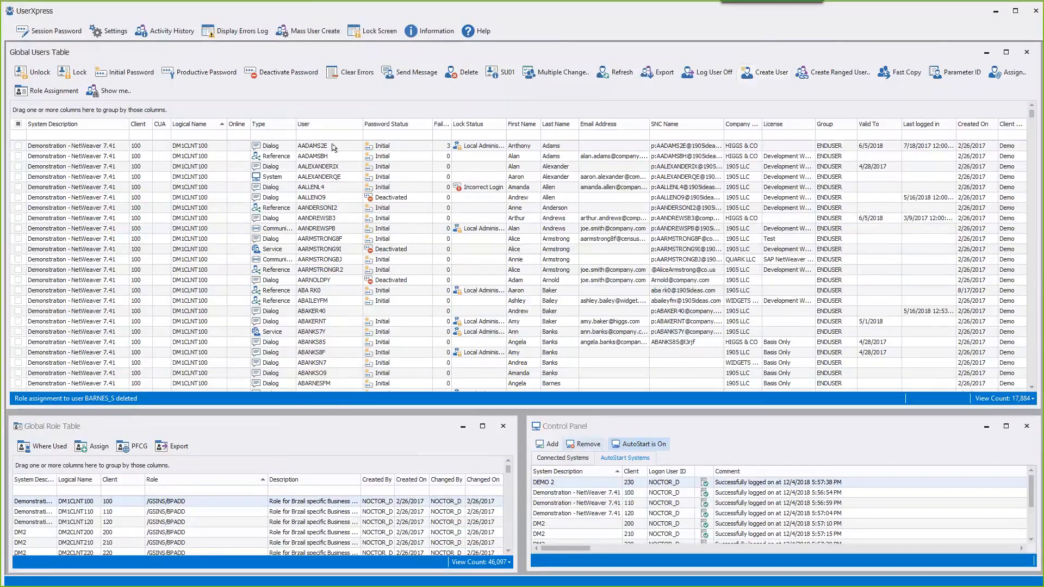
pyautogui.click(332, 135)
pyautogui.hotkey('ctrl', 'v')
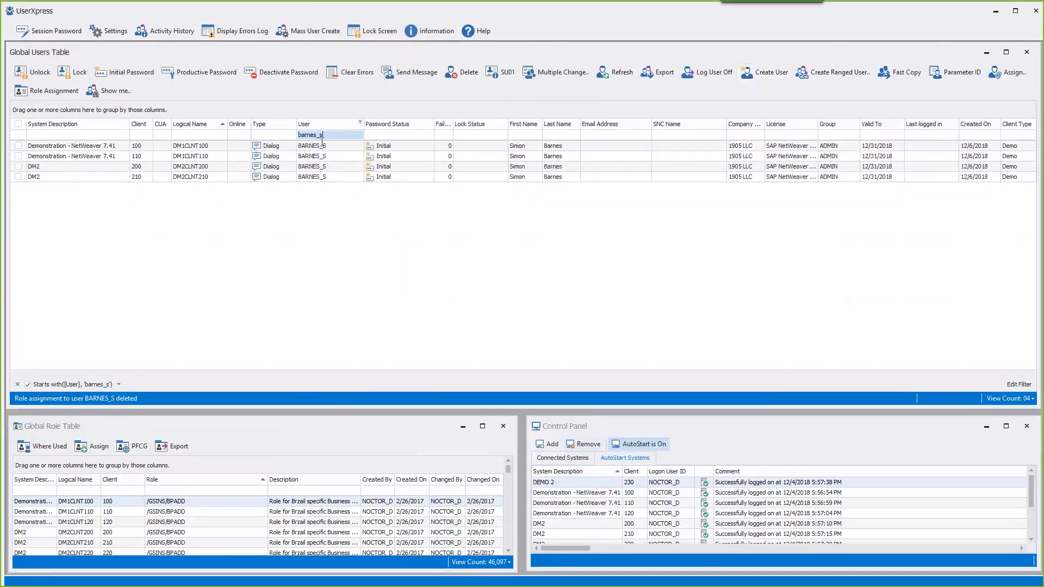
pyautogui.doubleClick(308, 147)
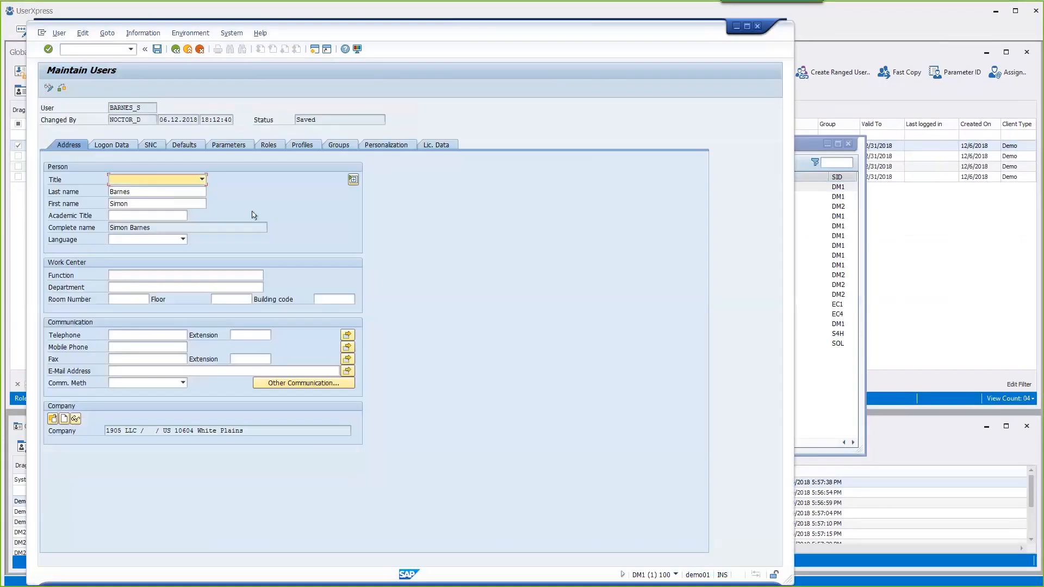
pyautogui.click(116, 145)
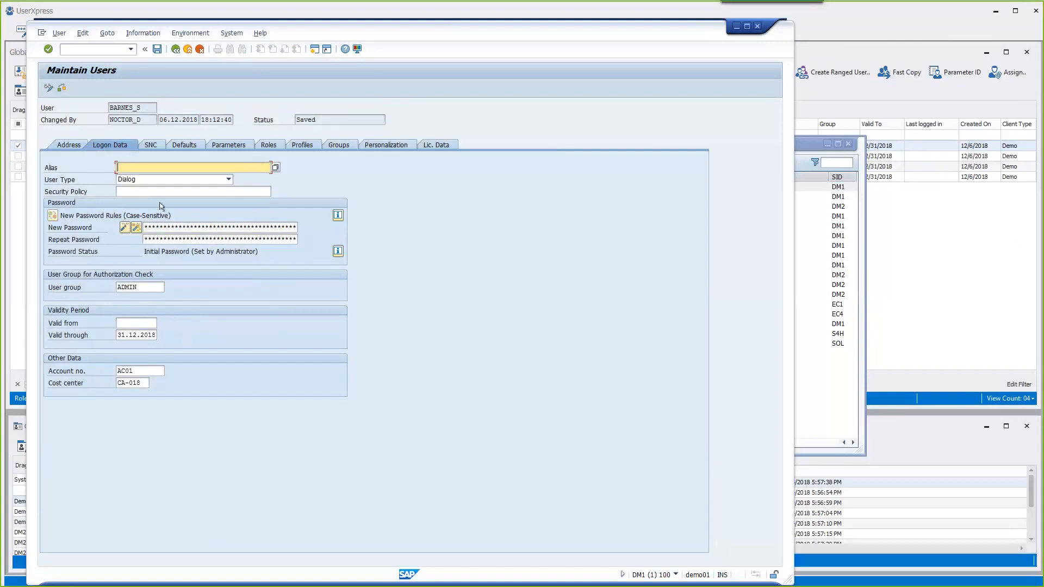
pyautogui.click(151, 146)
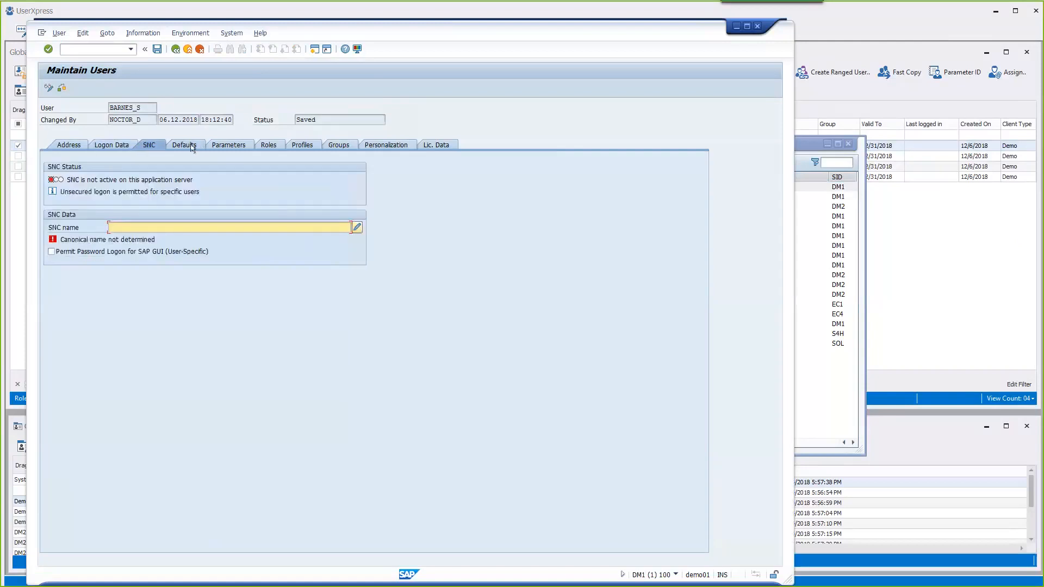
pyautogui.click(185, 145)
pyautogui.click(225, 146)
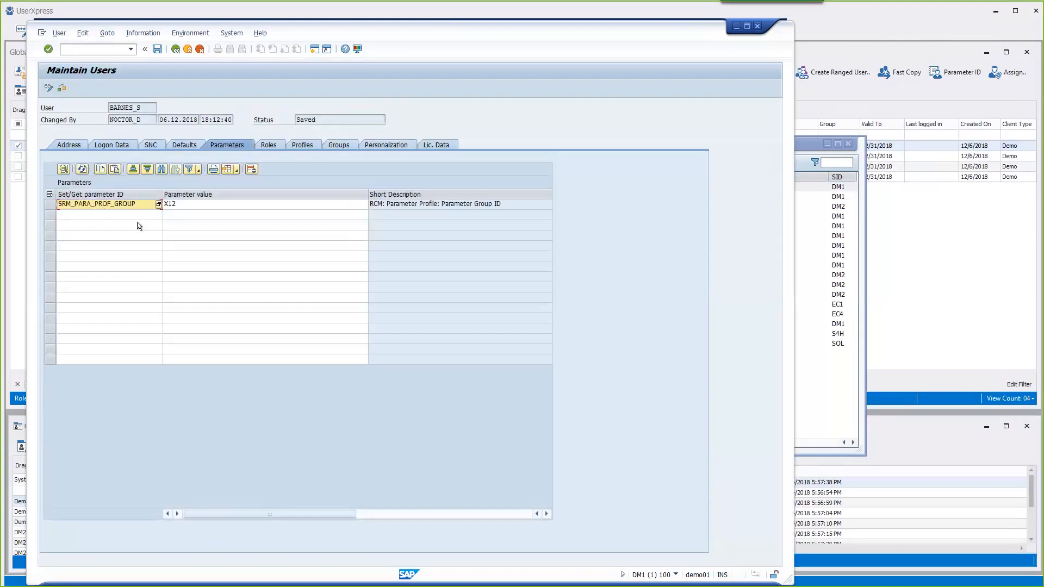
pyautogui.click(270, 145)
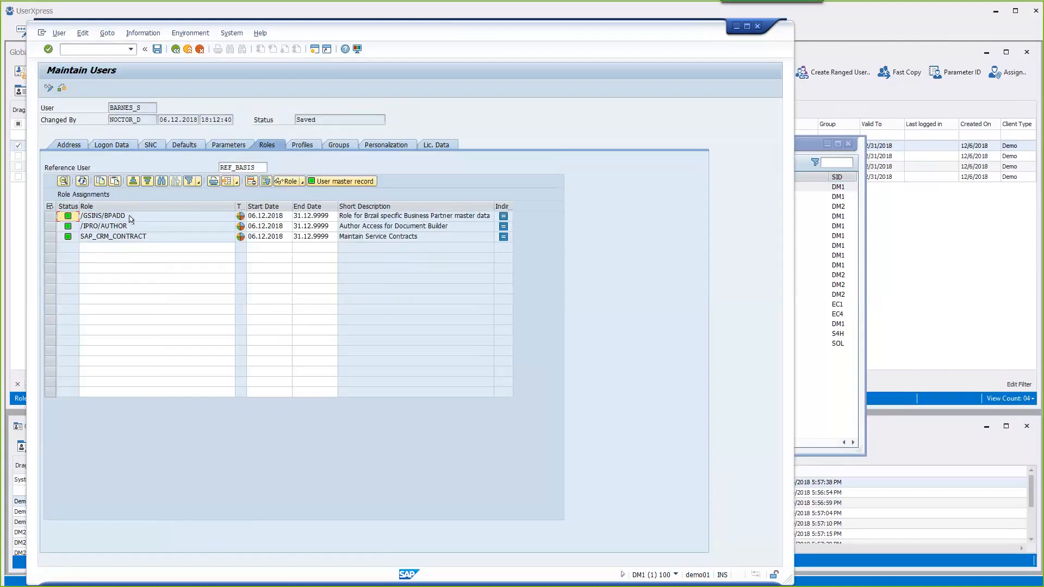
pyautogui.click(187, 50)
pyautogui.click(188, 49)
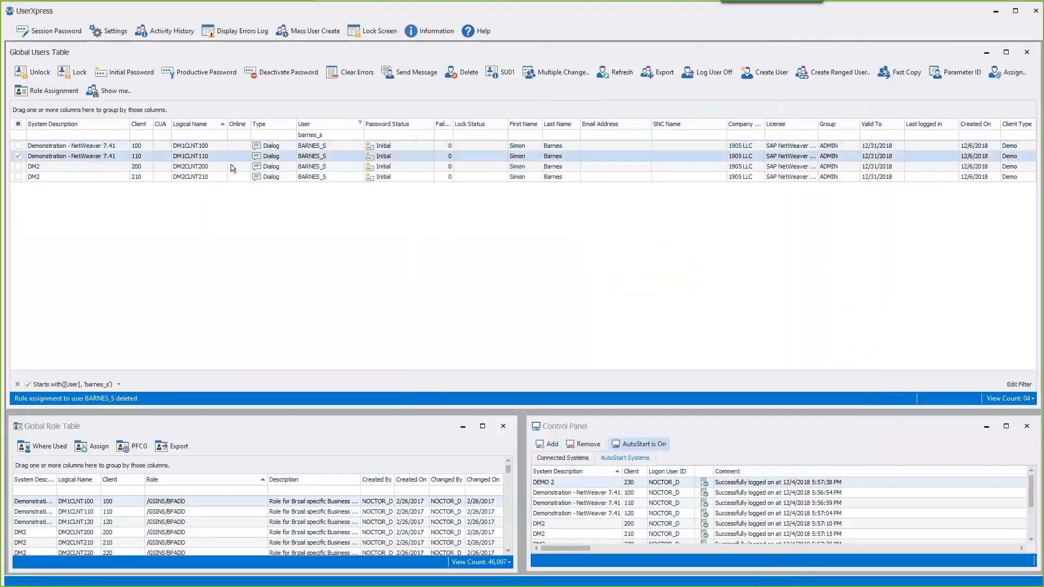
pyautogui.doubleClick(217, 169)
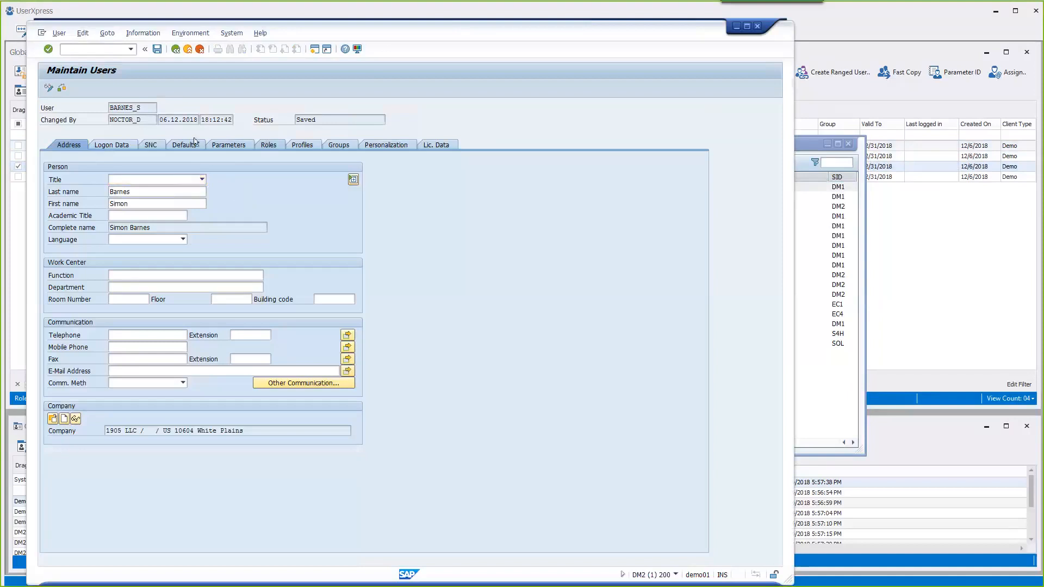
pyautogui.click(268, 146)
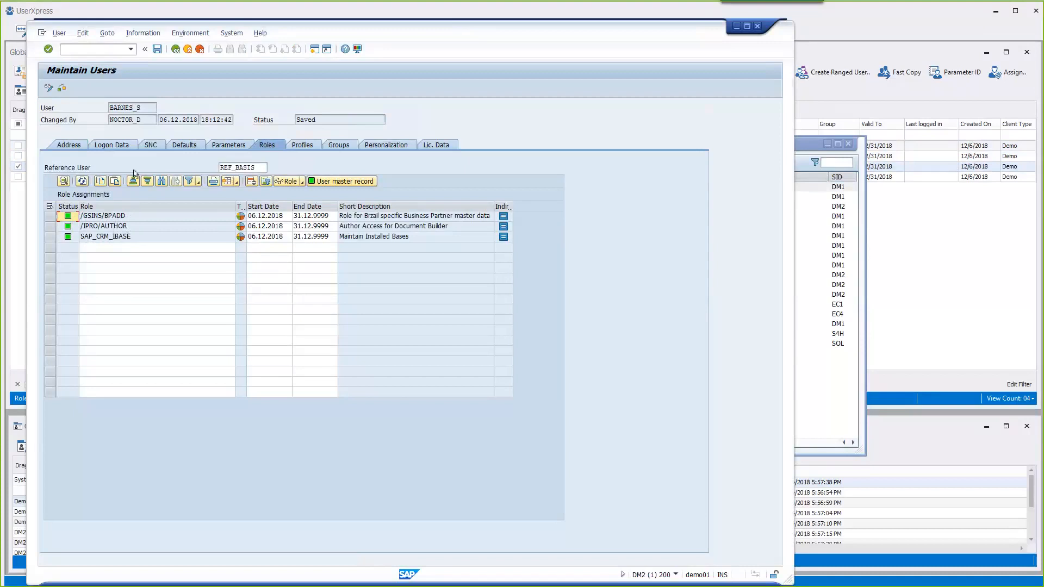
pyautogui.click(142, 148)
pyautogui.click(121, 148)
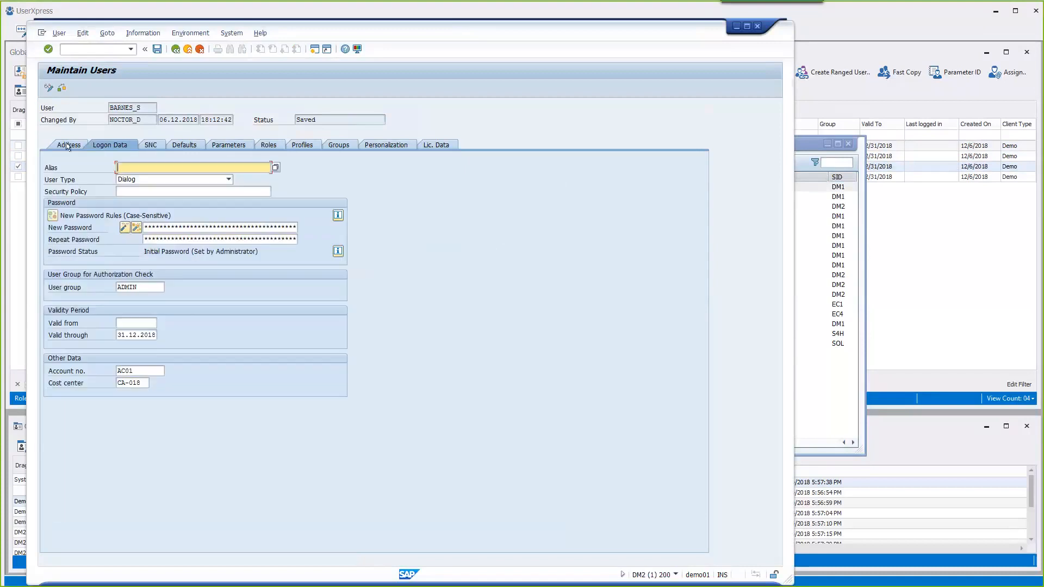
pyautogui.click(68, 146)
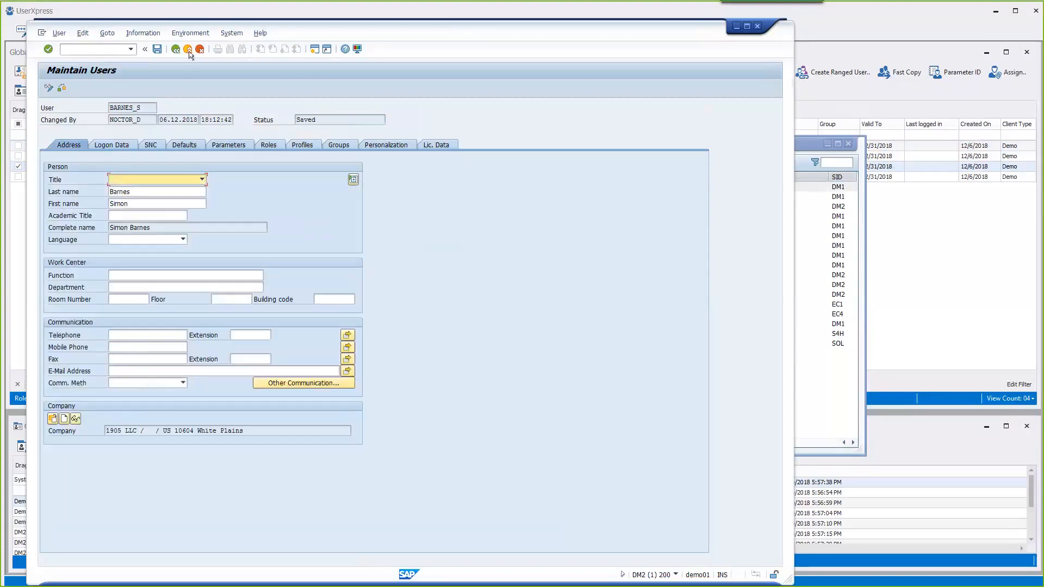
pyautogui.click(187, 49)
pyautogui.click(187, 49)
pyautogui.click(219, 93)
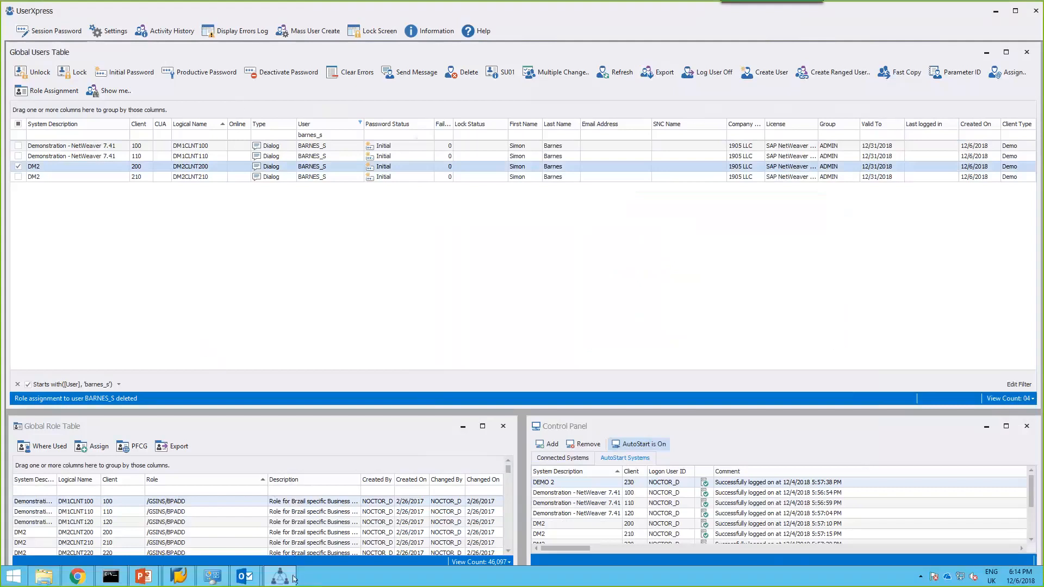
pyautogui.moveTo(142, 575)
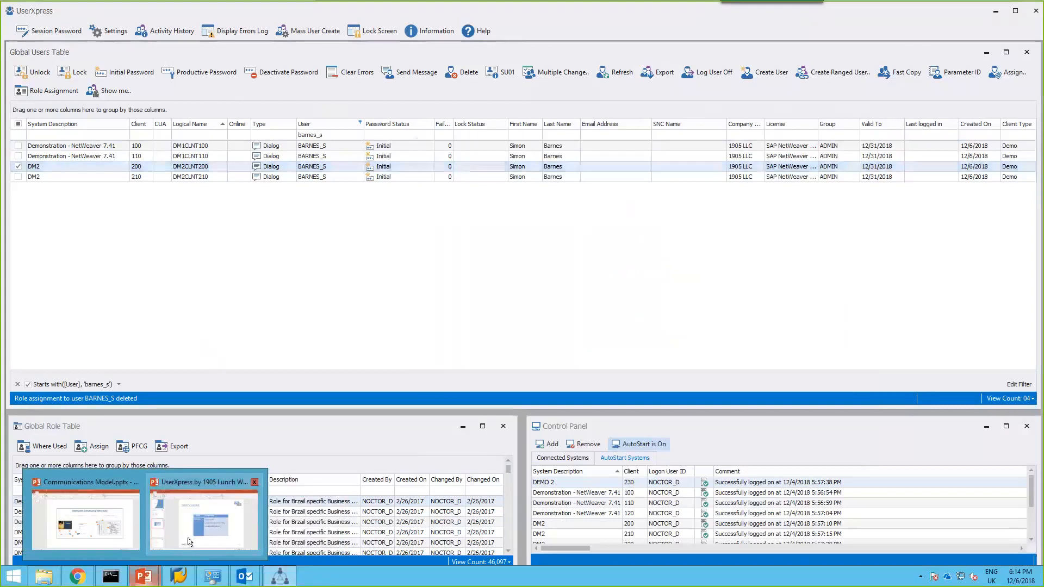
# - Run the UserXpress webinar deck as a slide show from the start, advancing to Today's Agenda
pyautogui.click(190, 540)
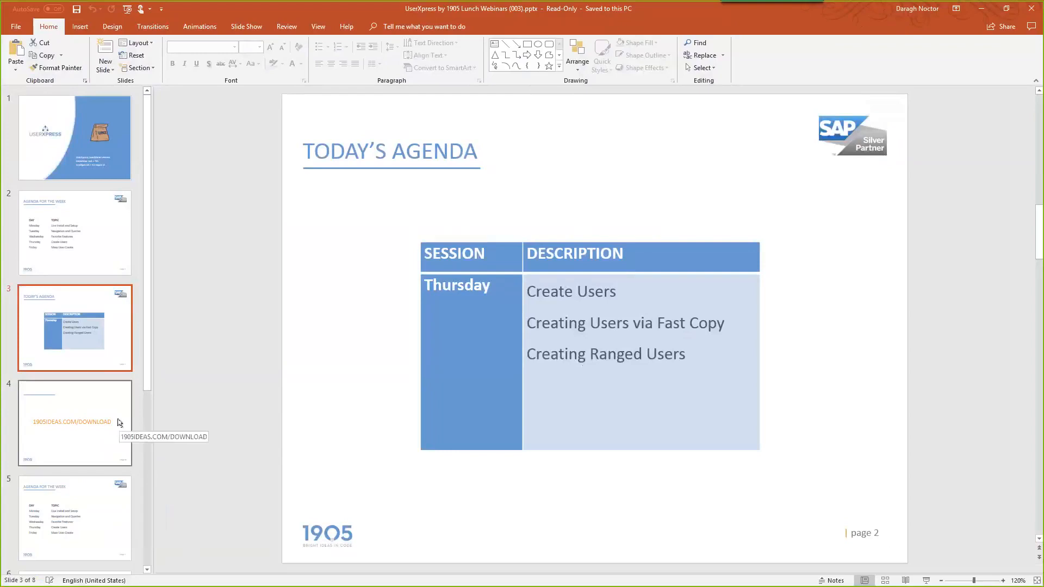
pyautogui.press('F5')
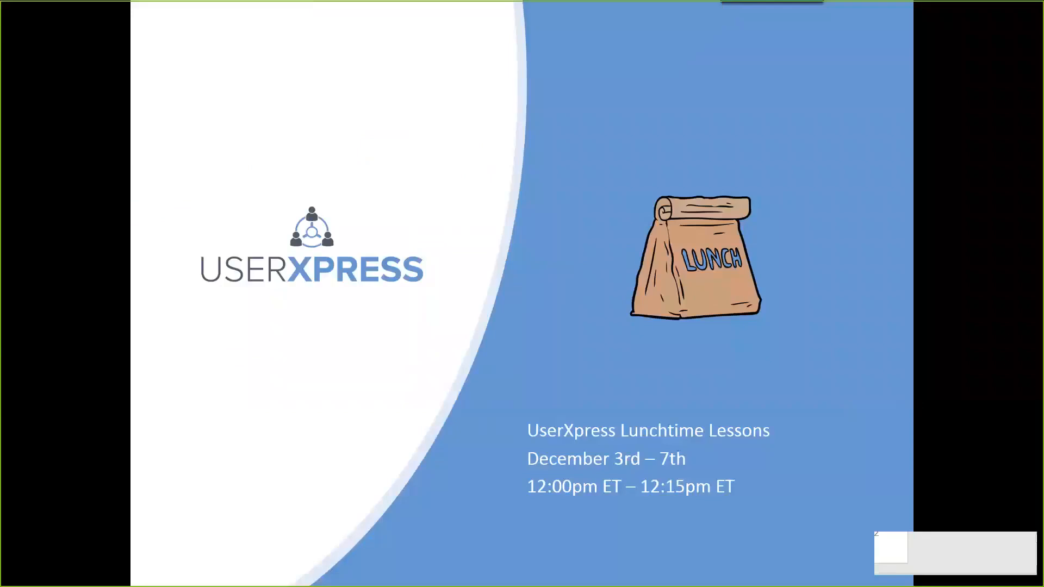
pyautogui.press('Right')
pyautogui.press('Right')
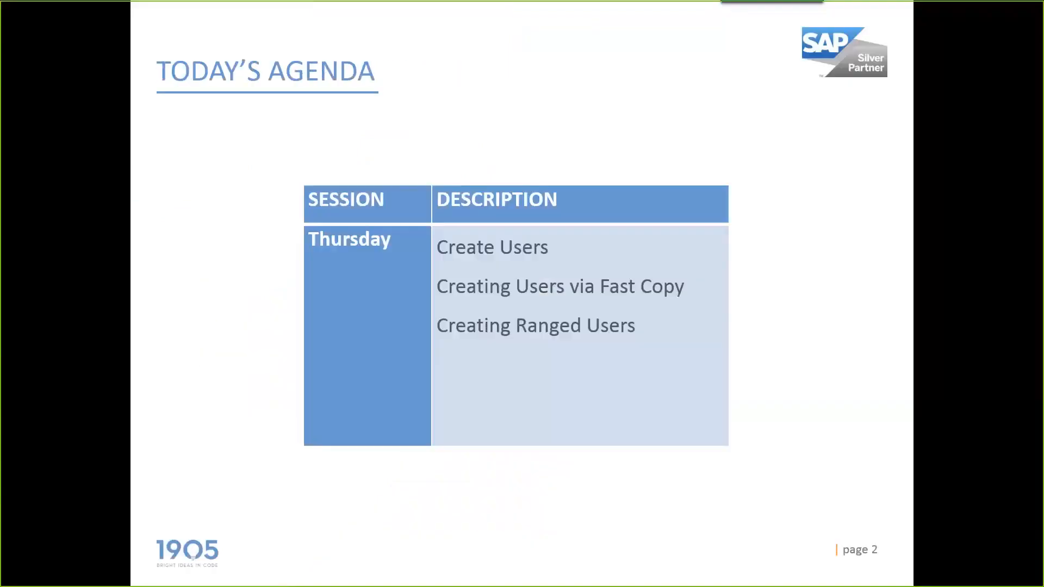
pyautogui.press('Right')
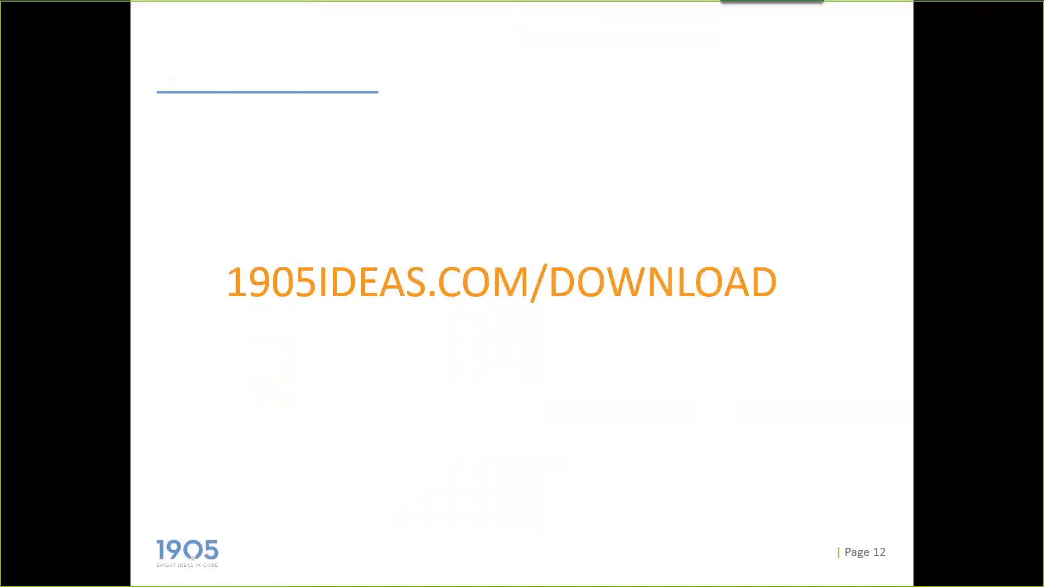